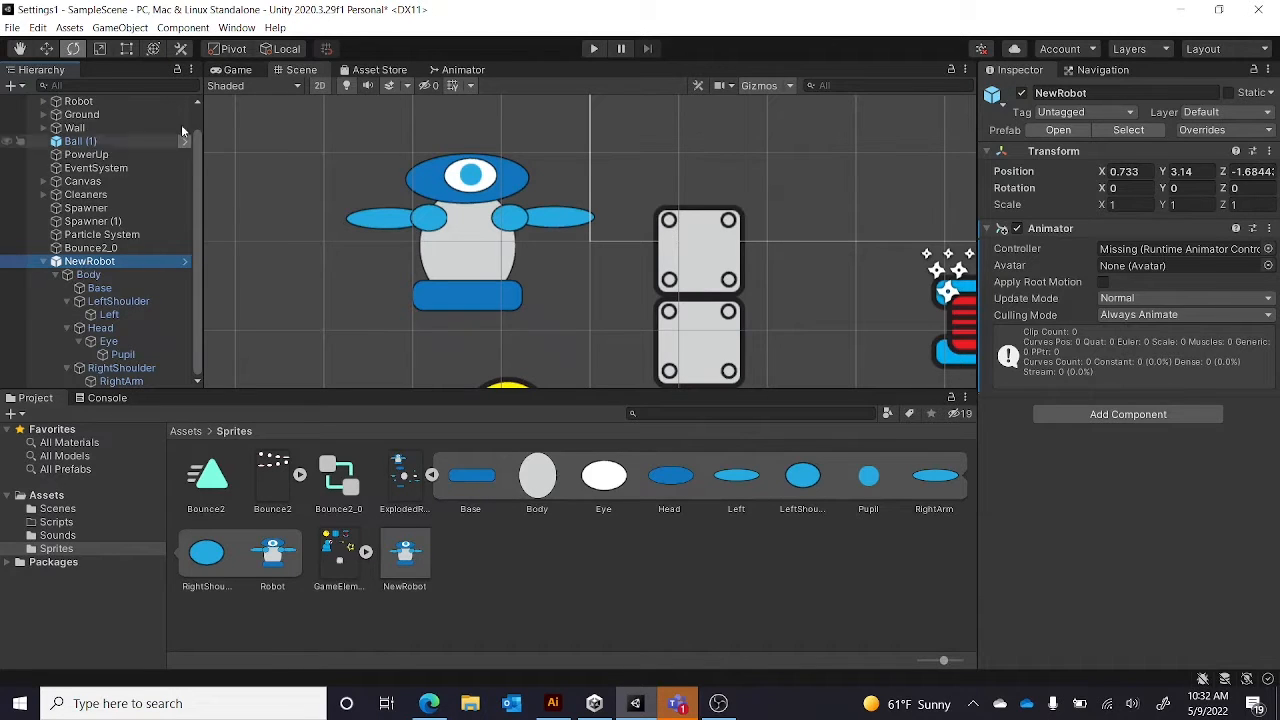
- Open the Animation window for NewRobot and create an animation clip named IdleRobot in the Sprites folder
left_click(237, 27)
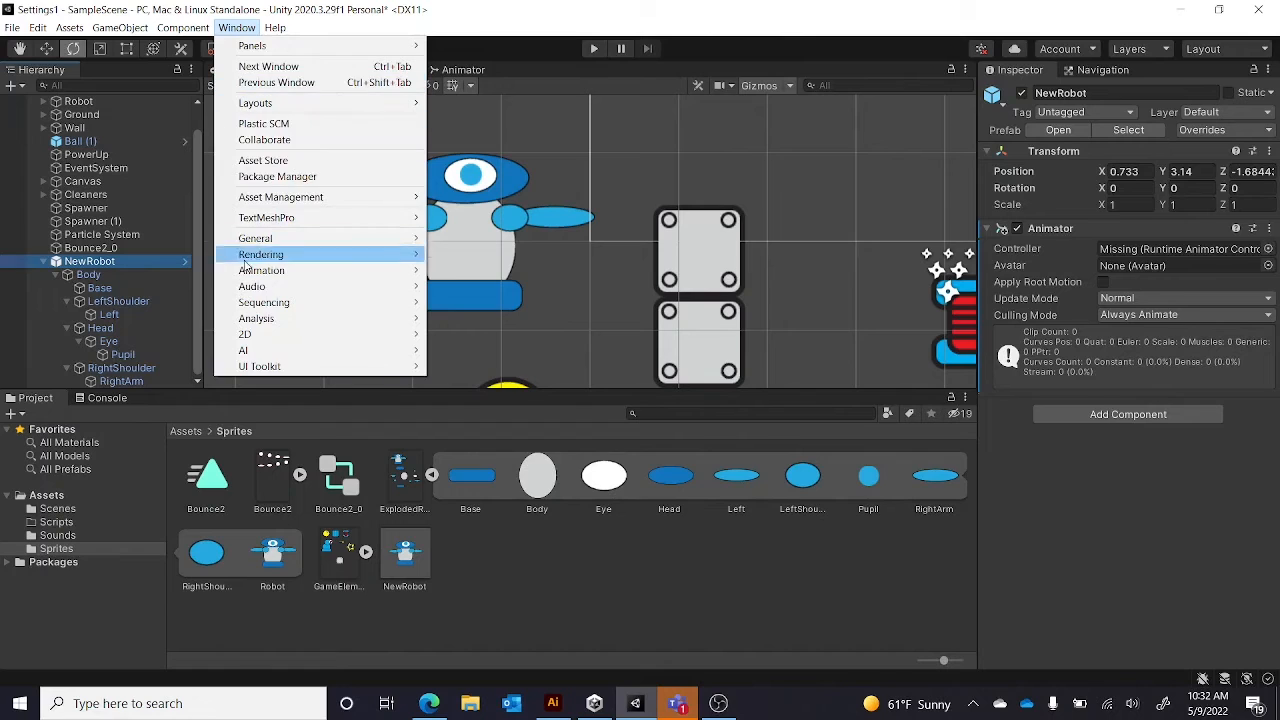
mouse_move(248, 272)
left_click(463, 271)
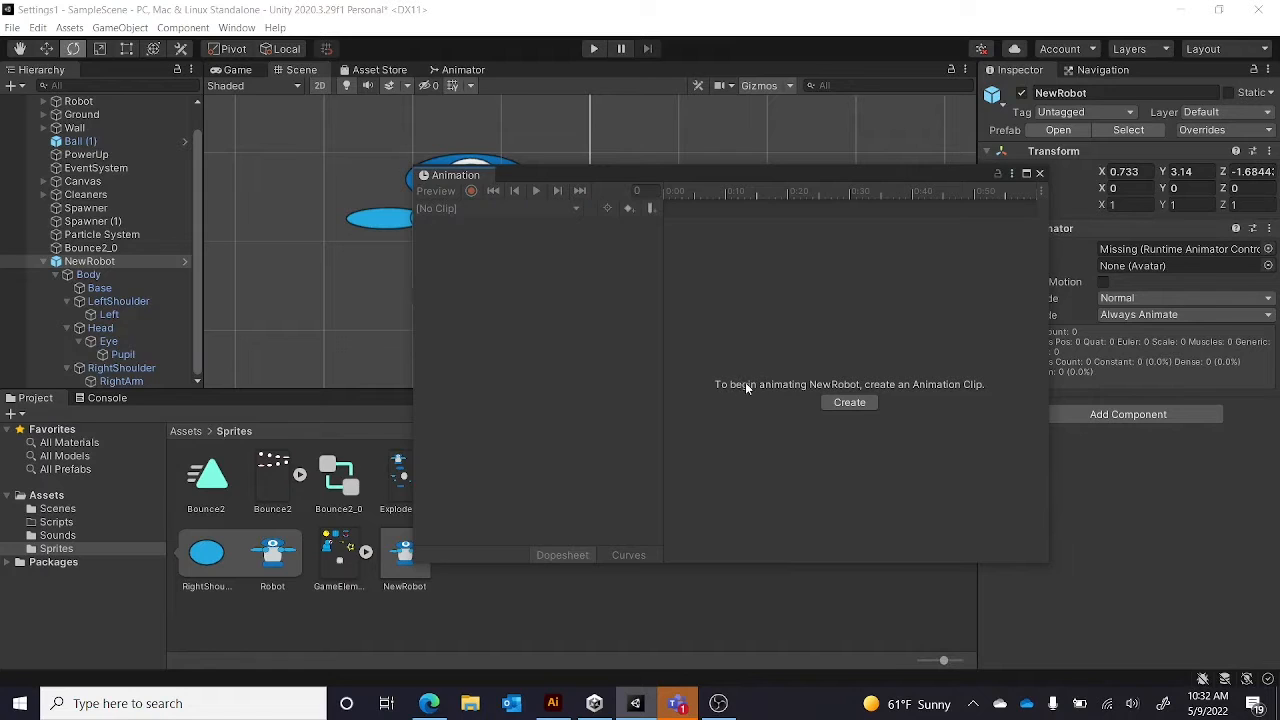
left_click(849, 403)
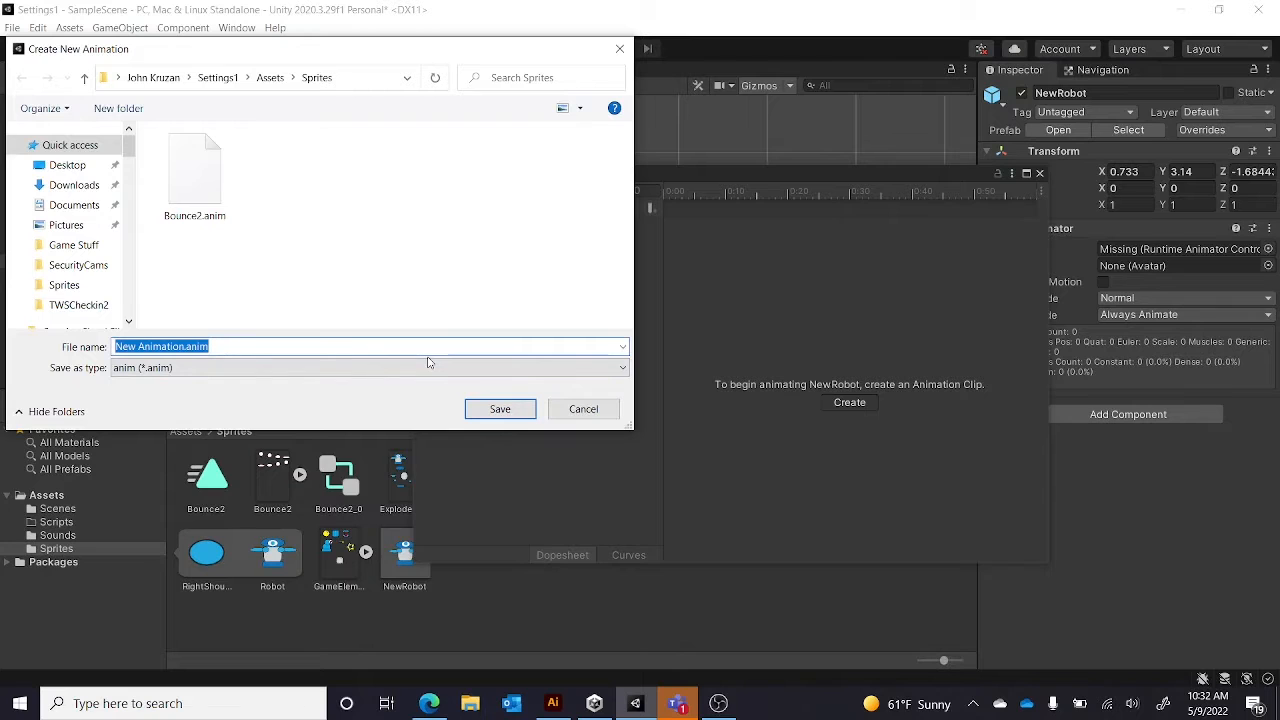
type("Idle")
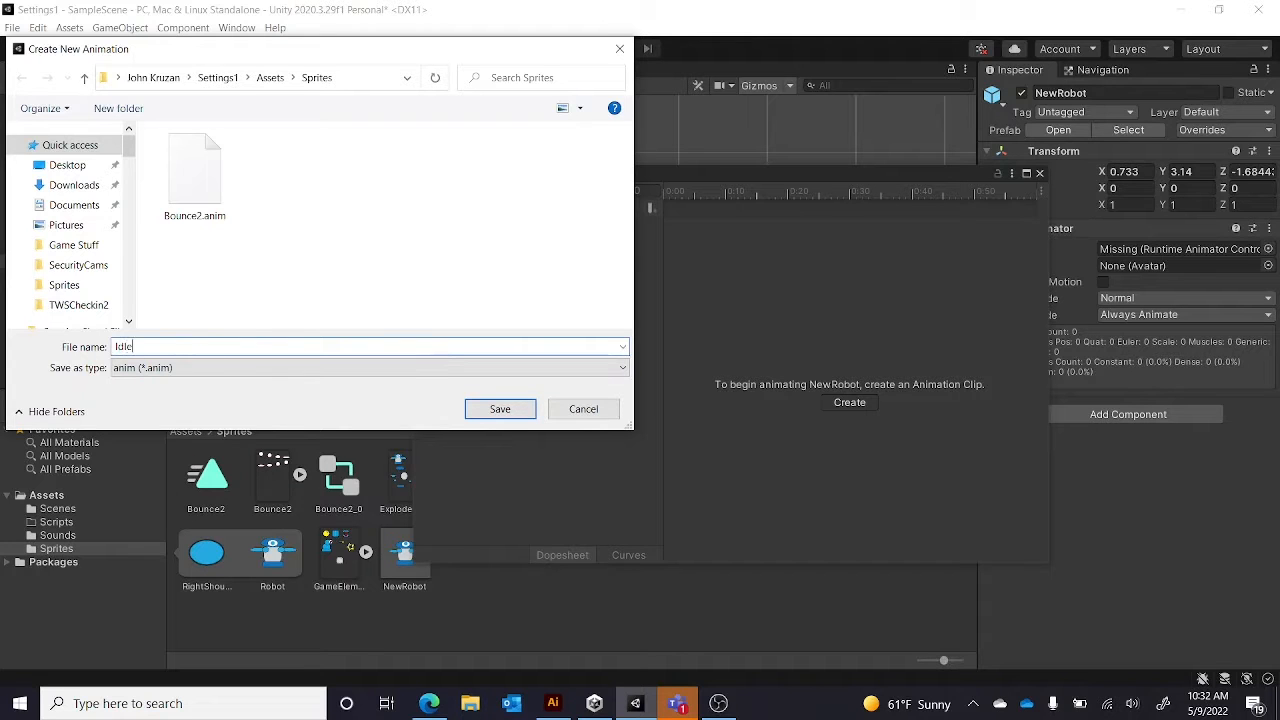
type("Robot")
key("Return")
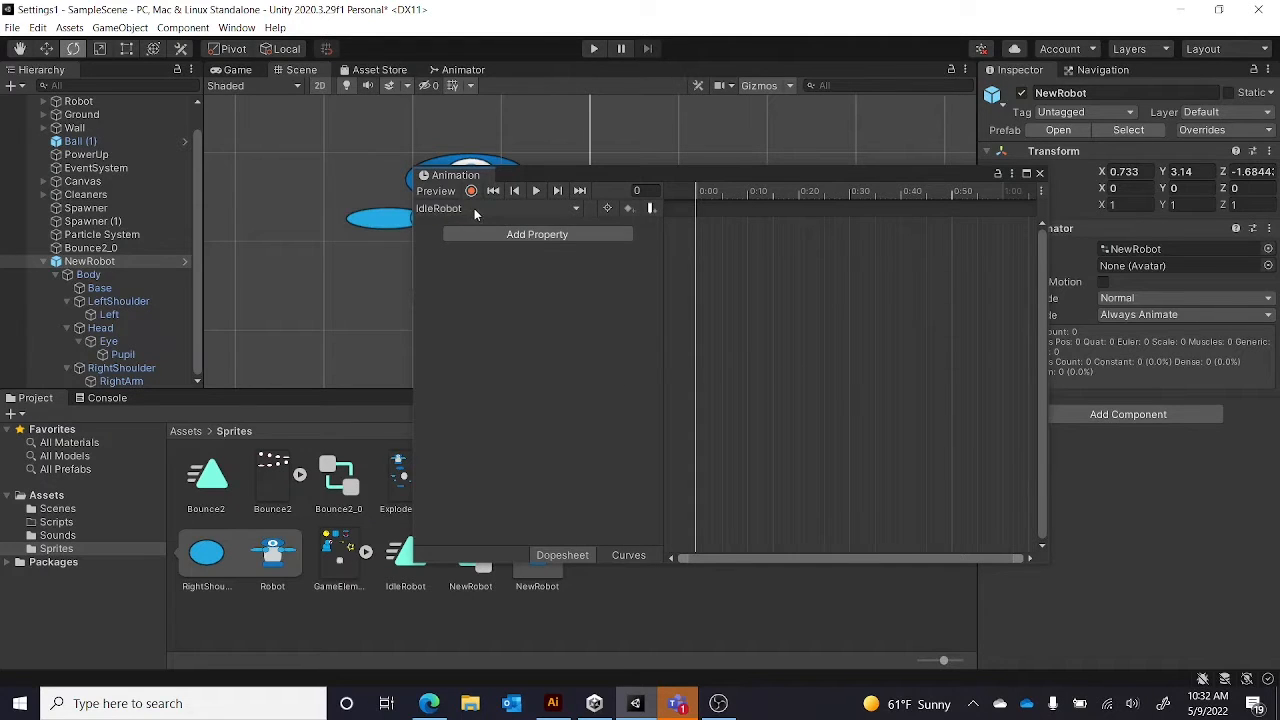
- Move the Animation window clear of the robot in the scene view
left_click(539, 236)
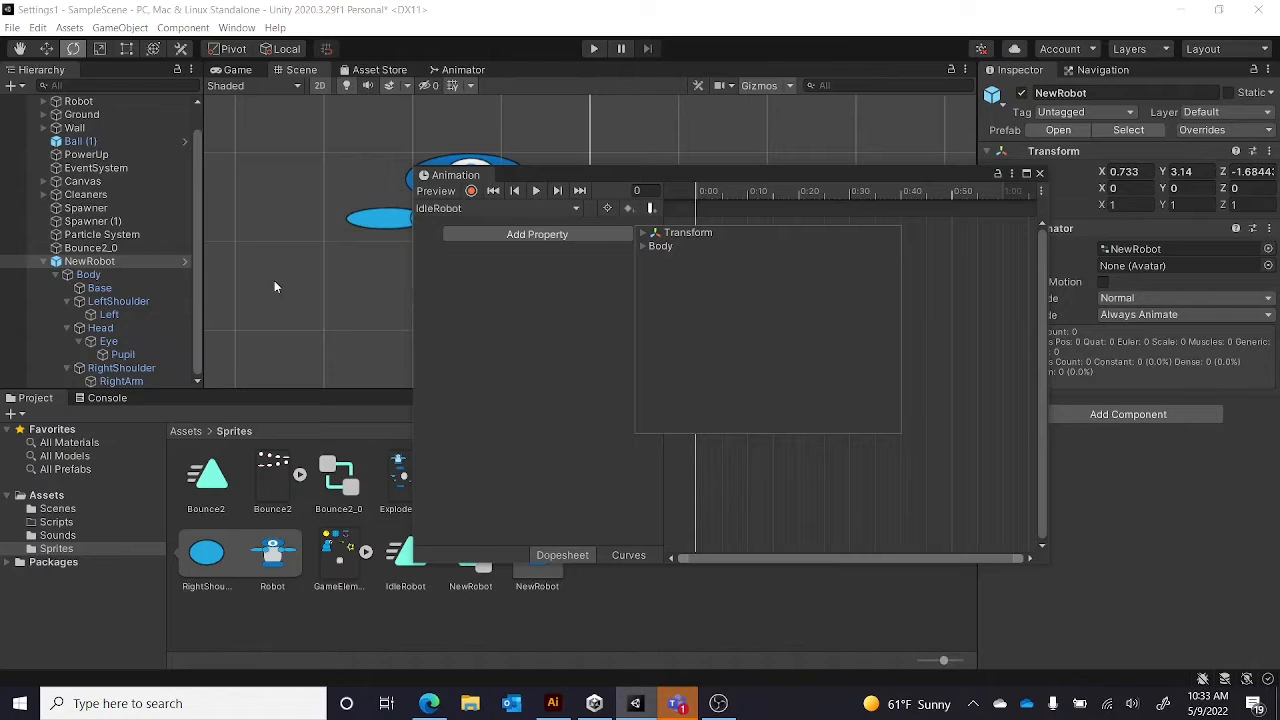
left_click(643, 247)
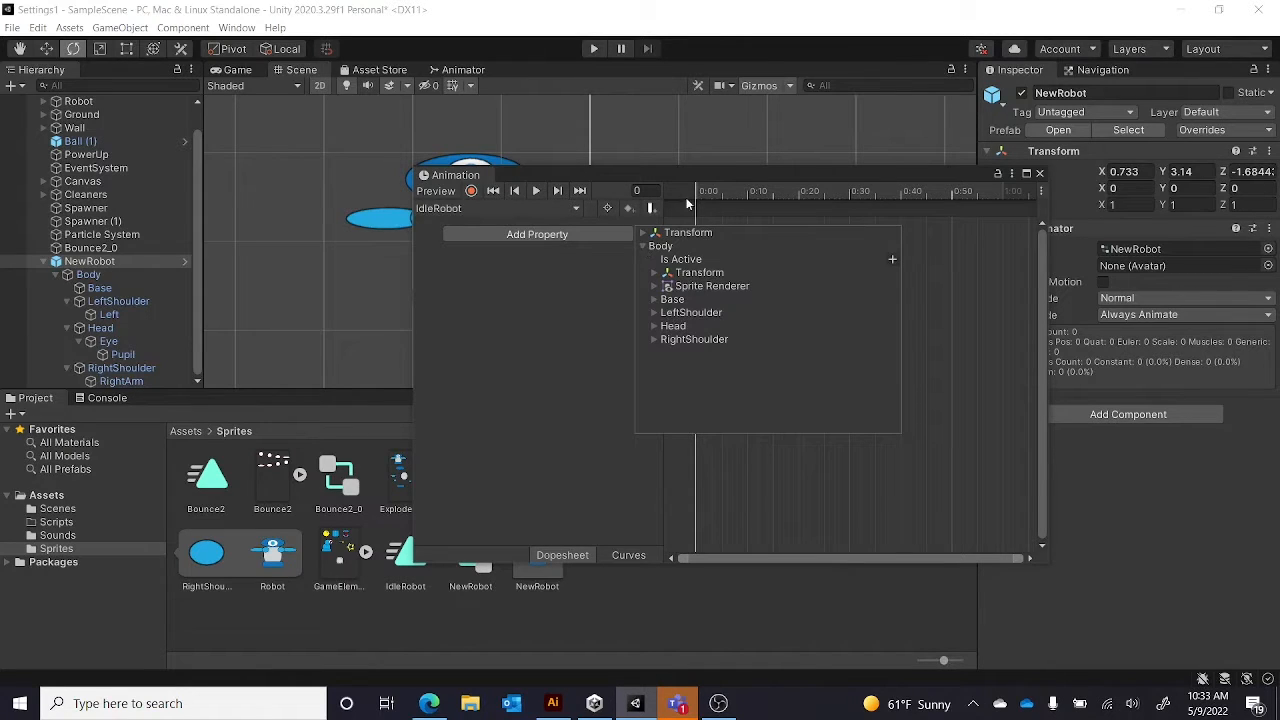
left_click_drag(683, 178, 855, 132)
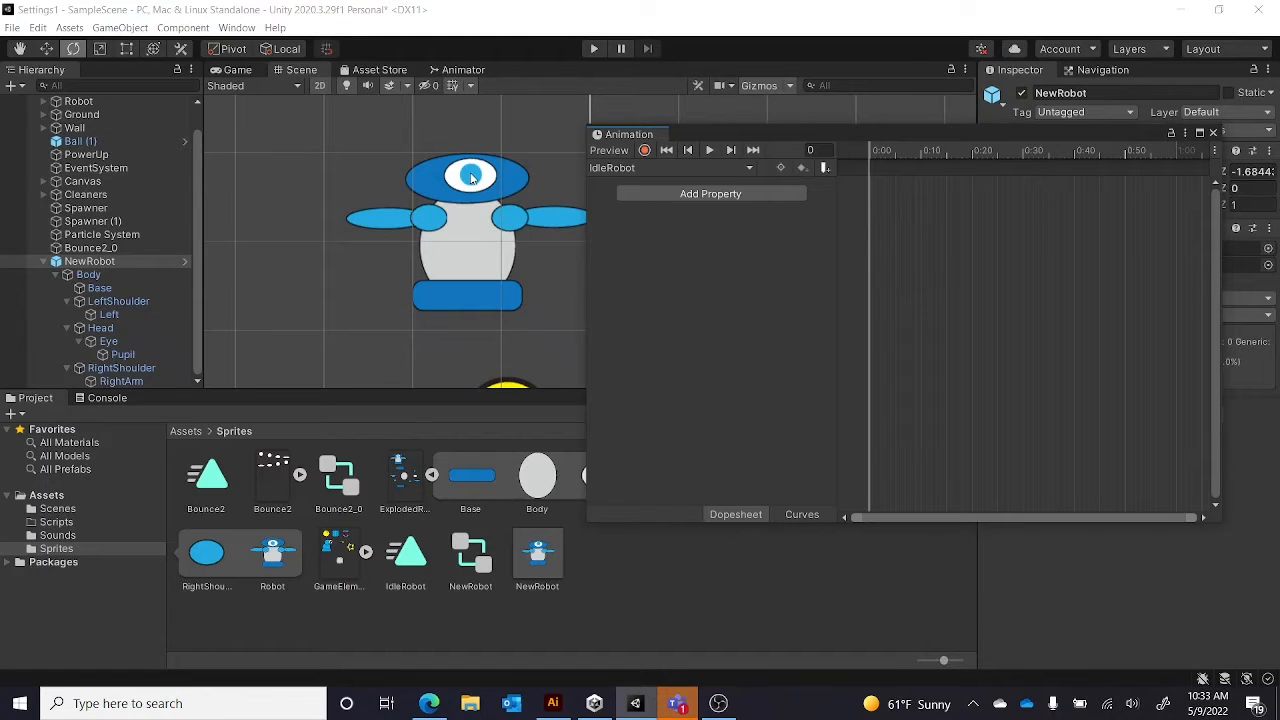
- Add the Scale property of the Pupil, nested under Body, Head and Eye, to the IdleRobot clip
left_click(697, 196)
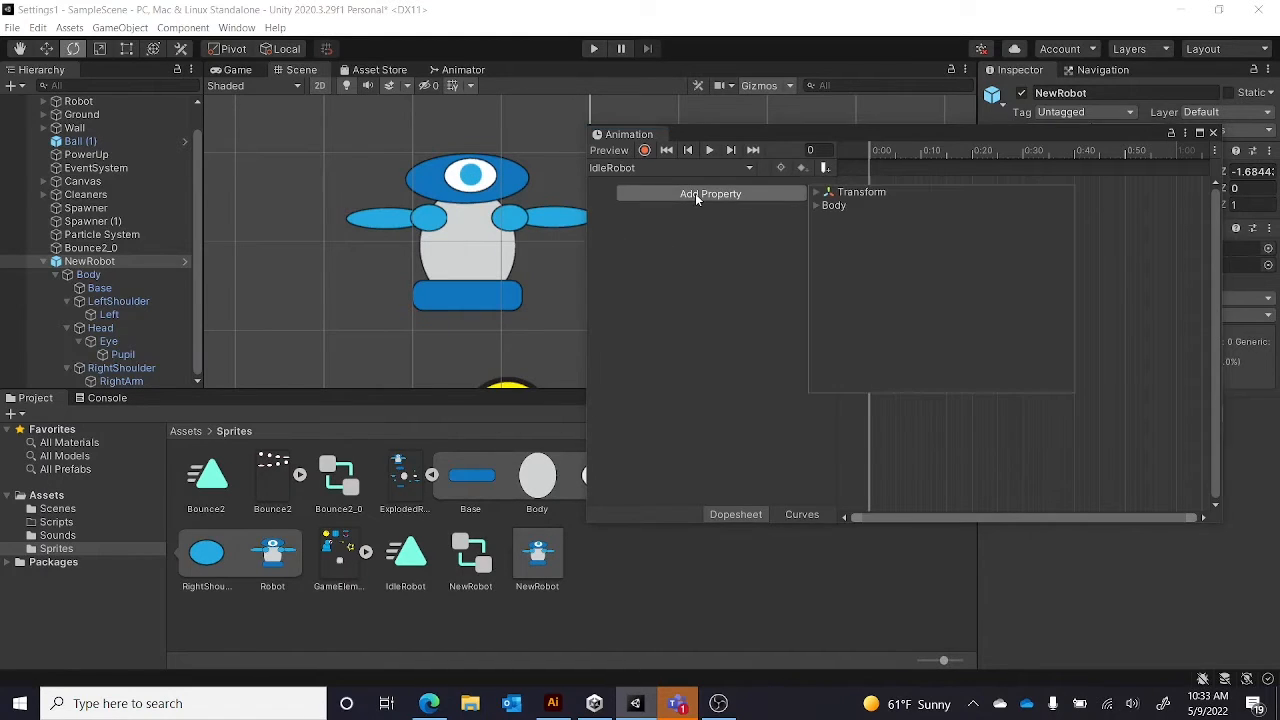
left_click(815, 205)
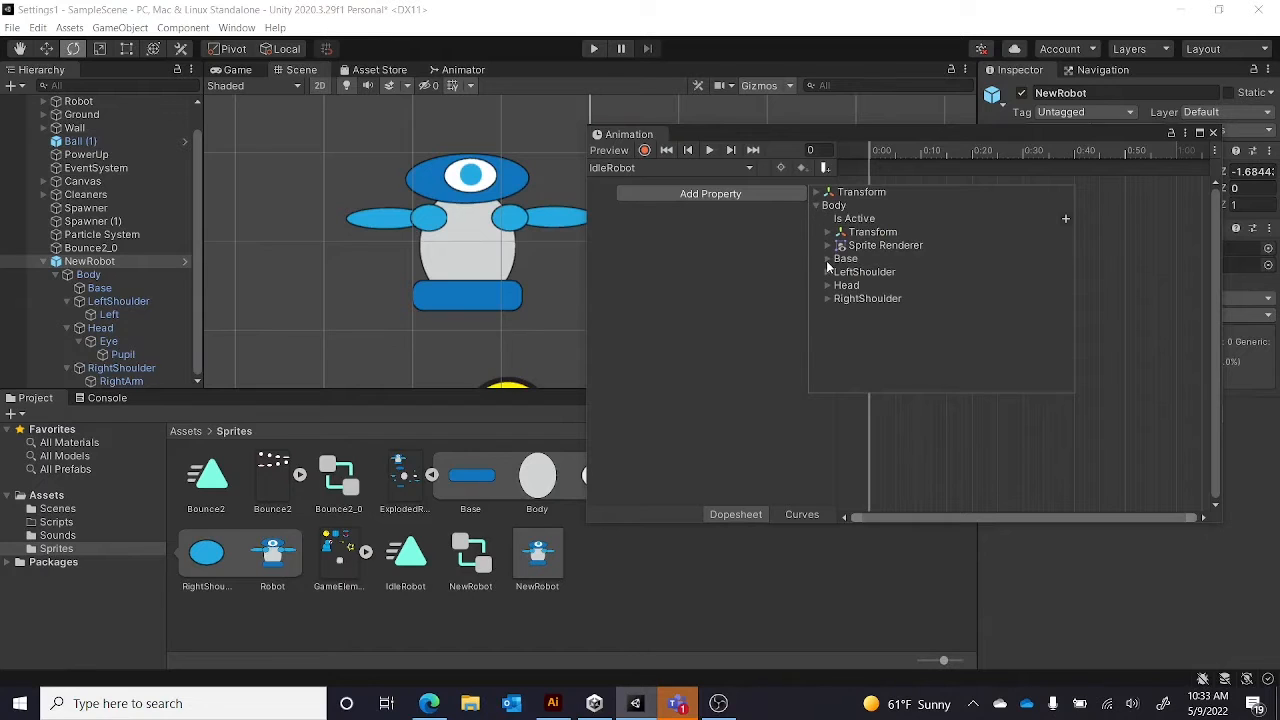
left_click(827, 286)
left_click(840, 340)
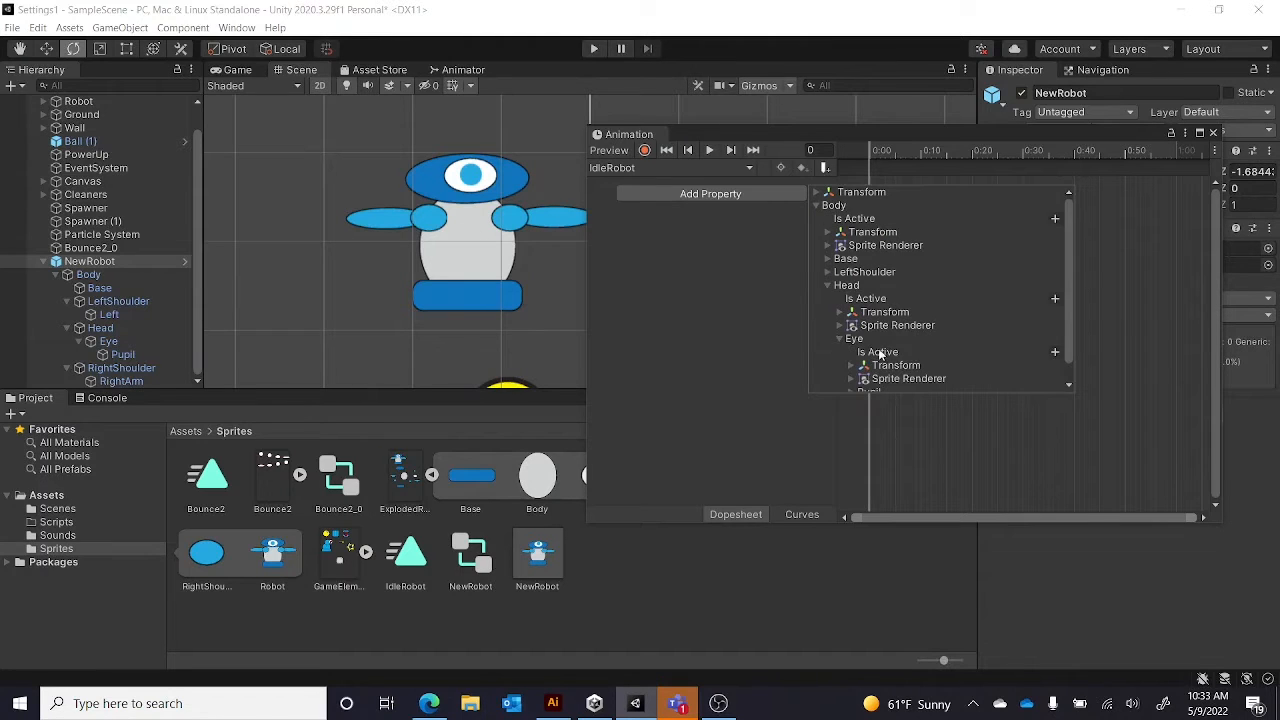
scroll(885, 352, "down", 1)
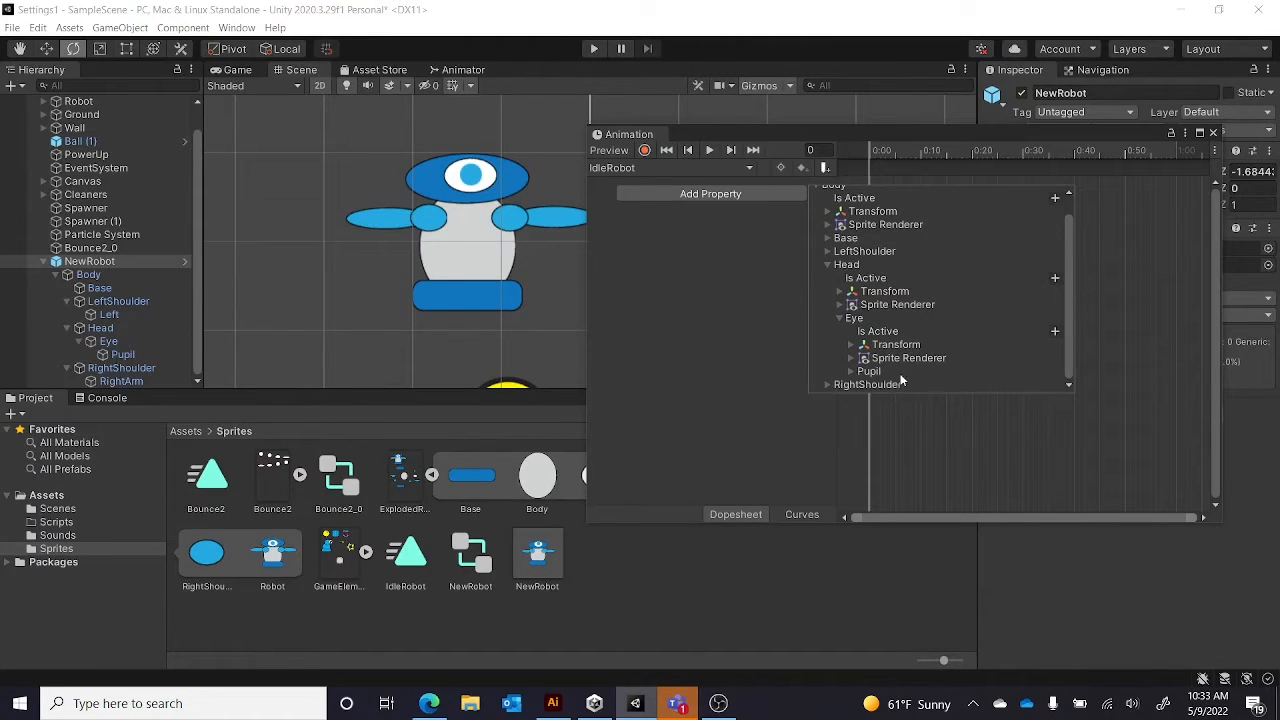
left_click(851, 371)
scroll(905, 350, "down", 2)
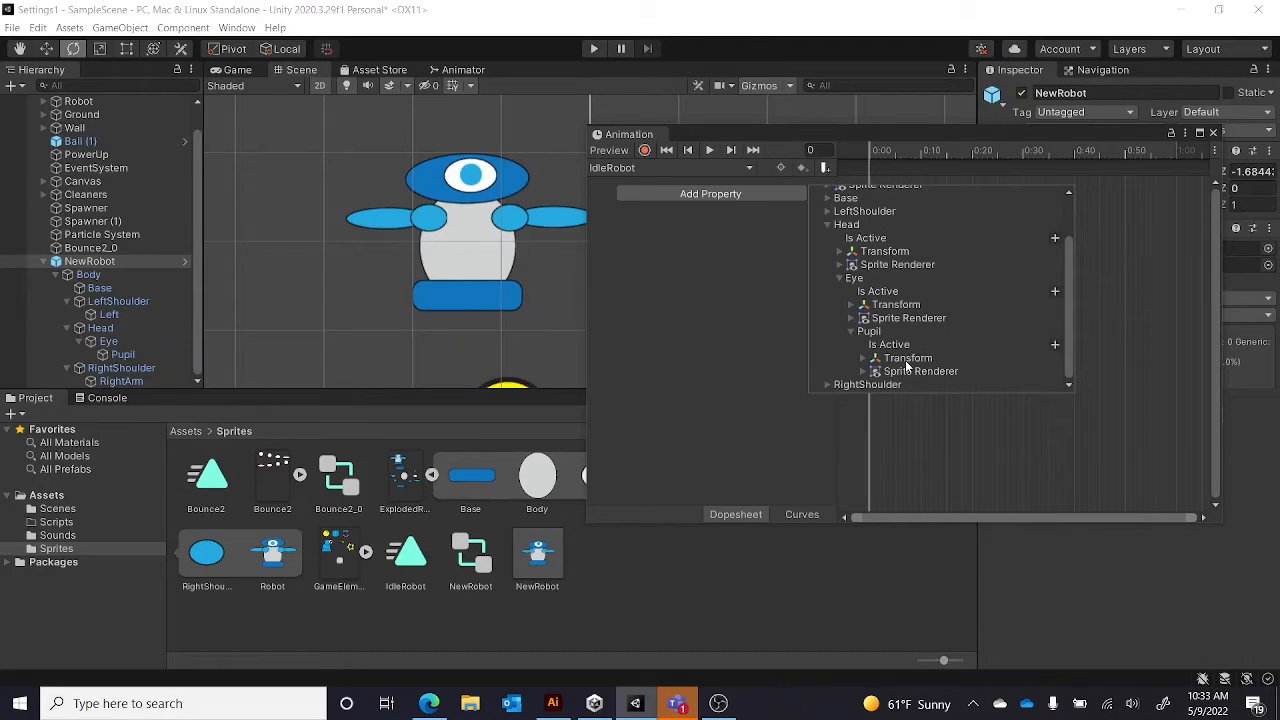
left_click(864, 359)
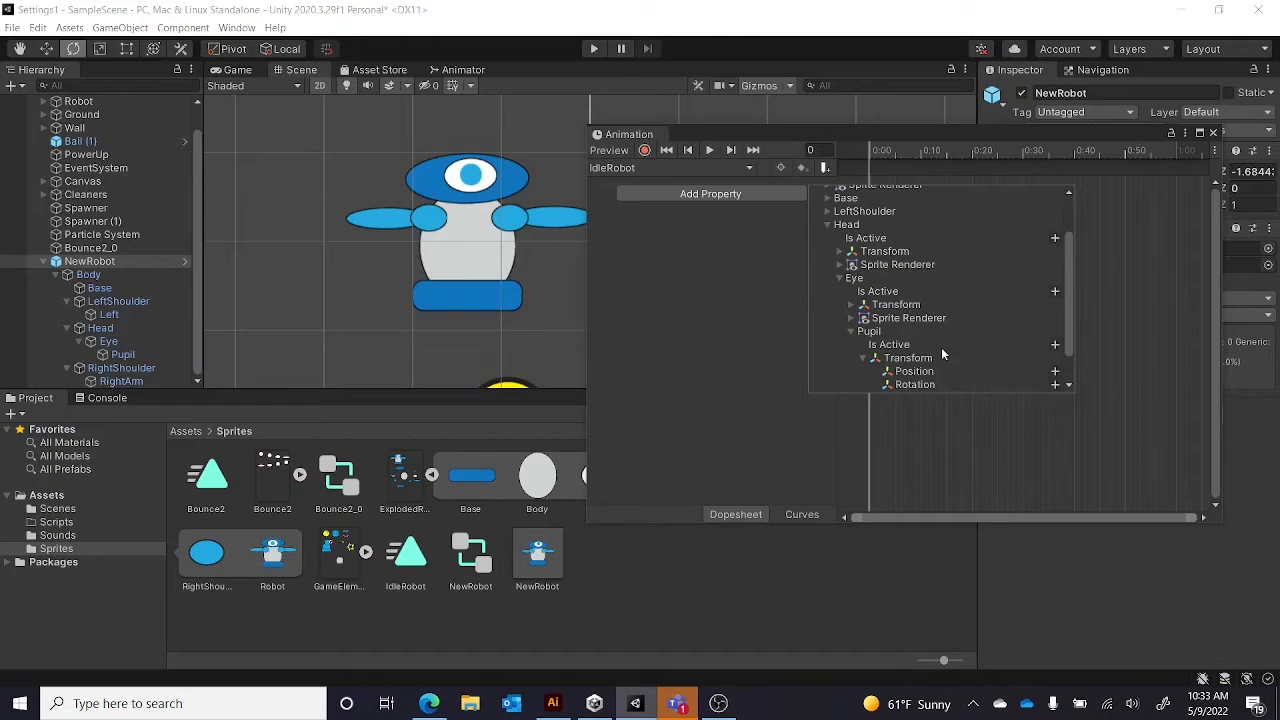
scroll(941, 351, "down", 2)
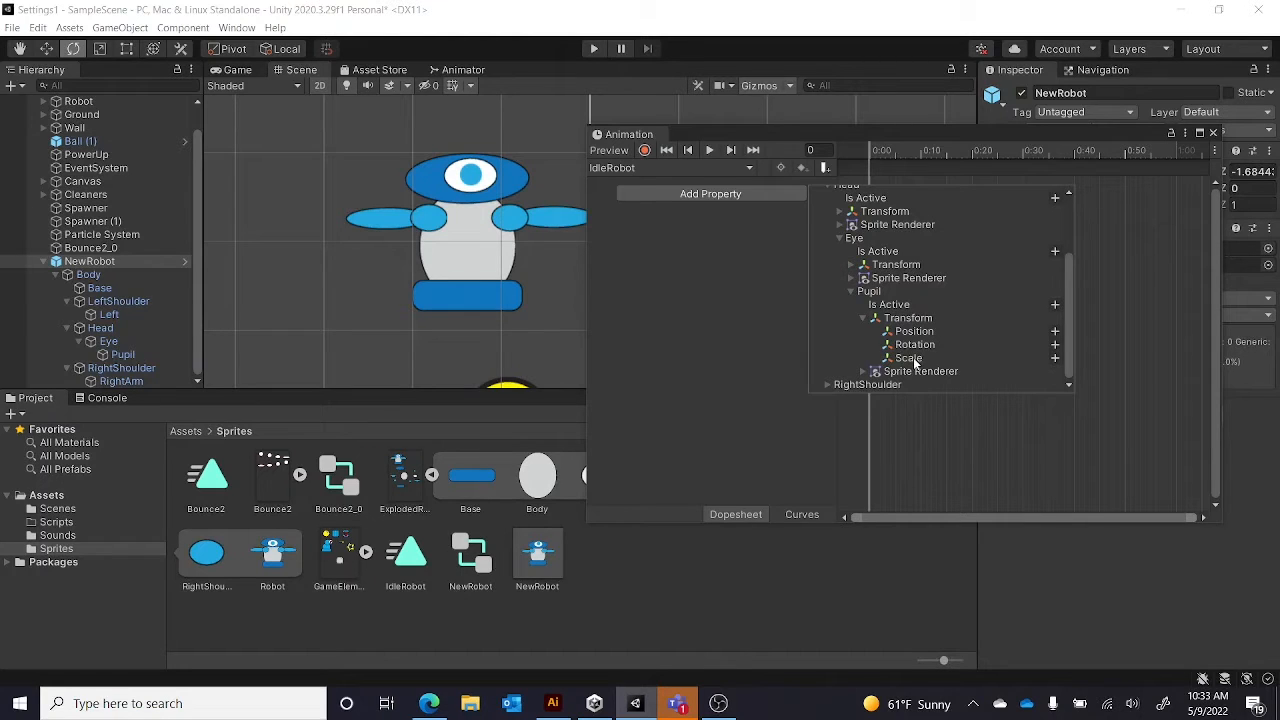
left_click(1054, 358)
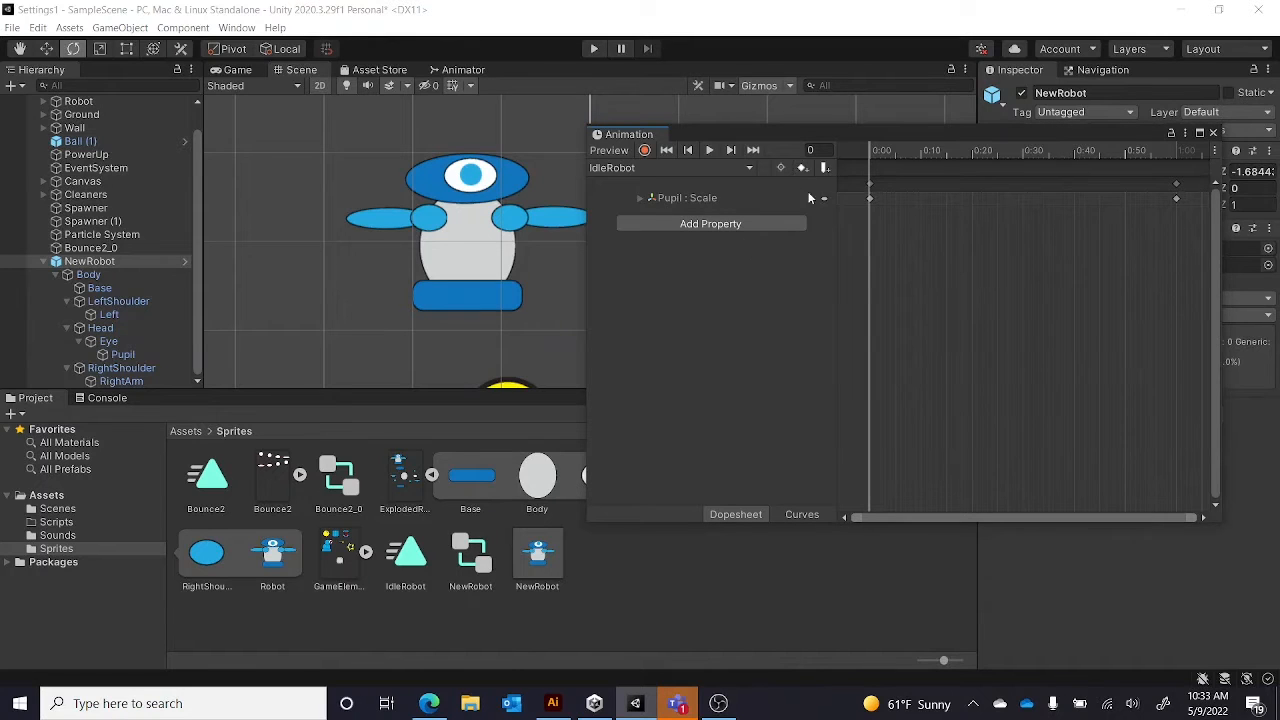
- Add a keyframe at frame 30 with the pupil's X and Y scale set to 0.9, and preview the clip's playback
left_click(639, 200)
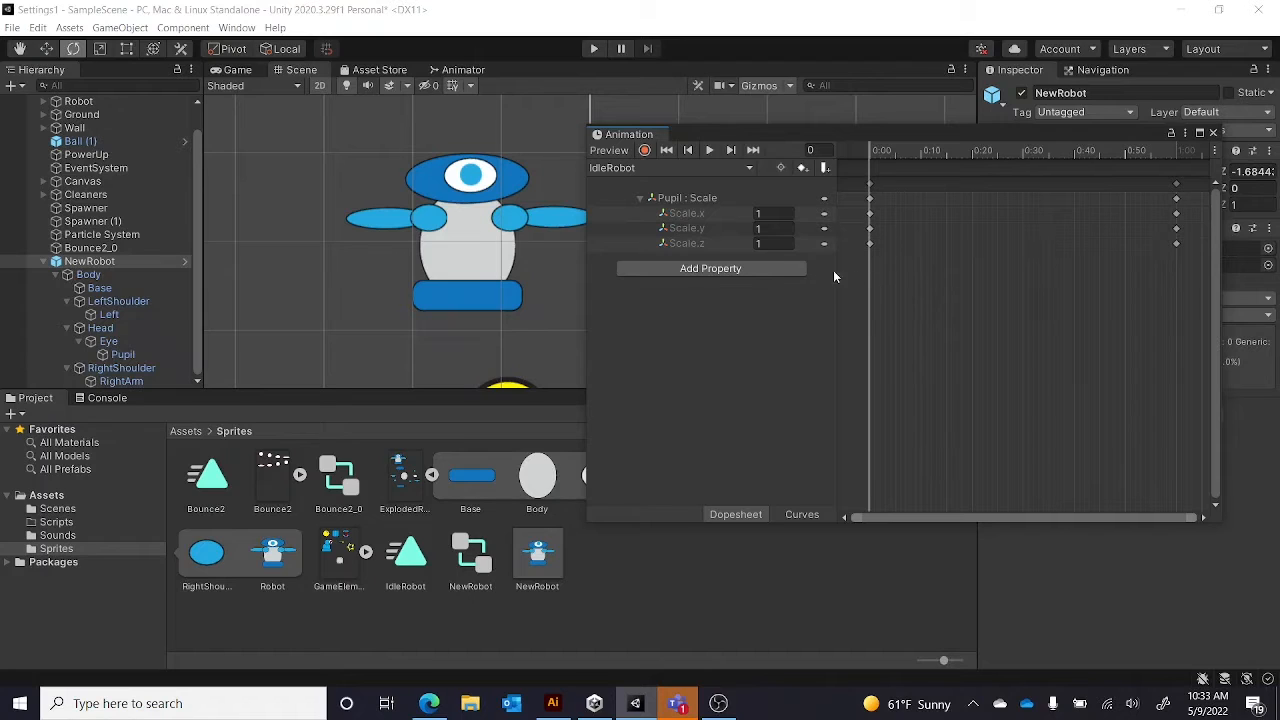
left_click(772, 214)
left_click(1023, 155)
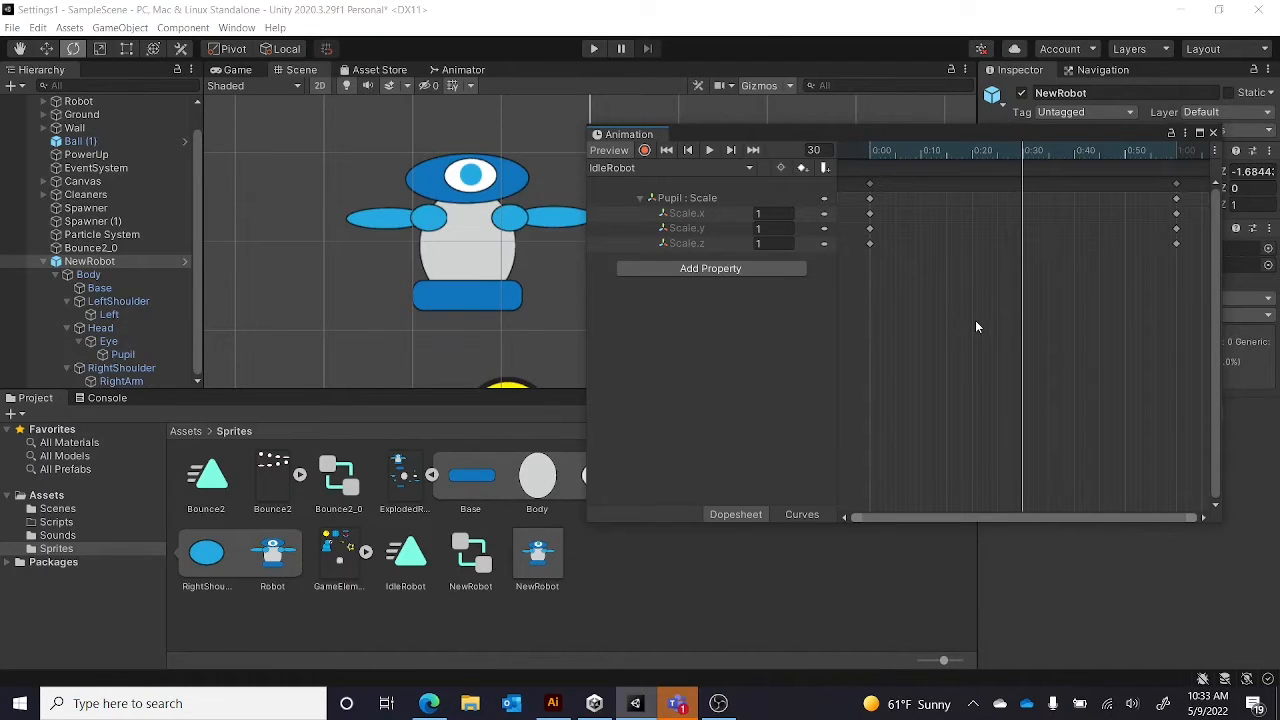
left_click(802, 168)
left_click(768, 214)
type("0.9")
left_click(766, 229)
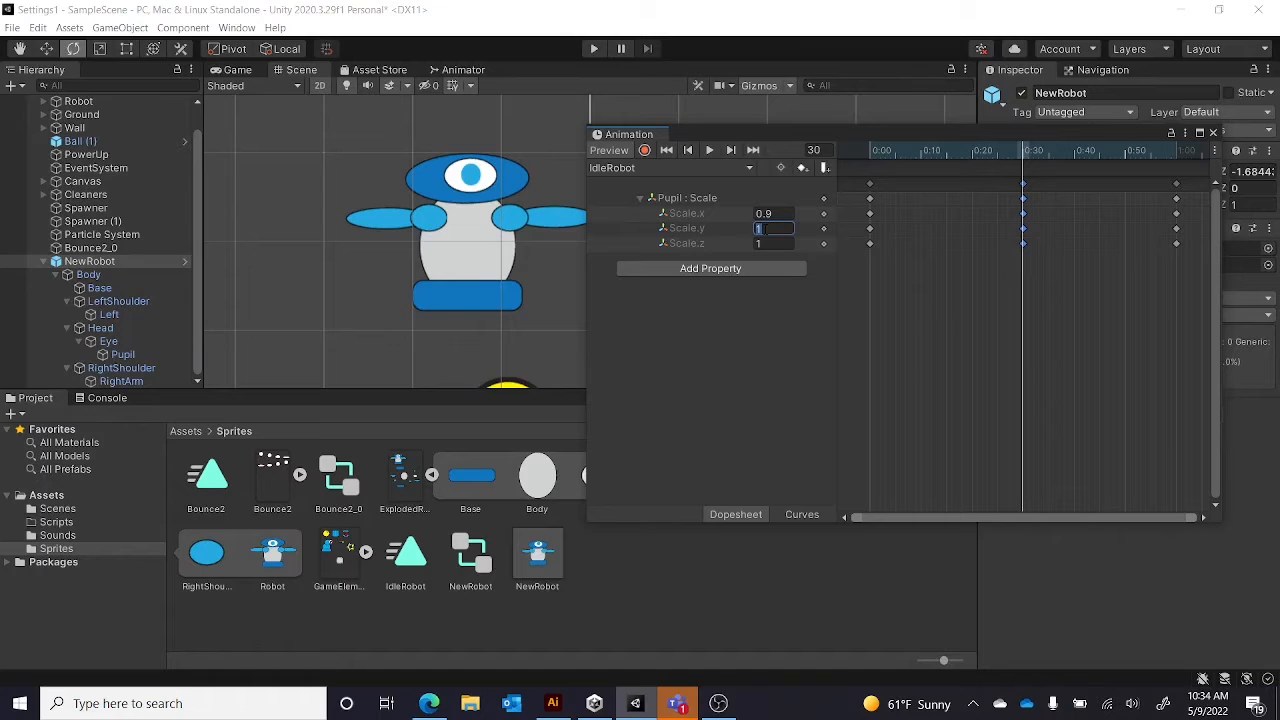
type("0.9")
left_click(784, 313)
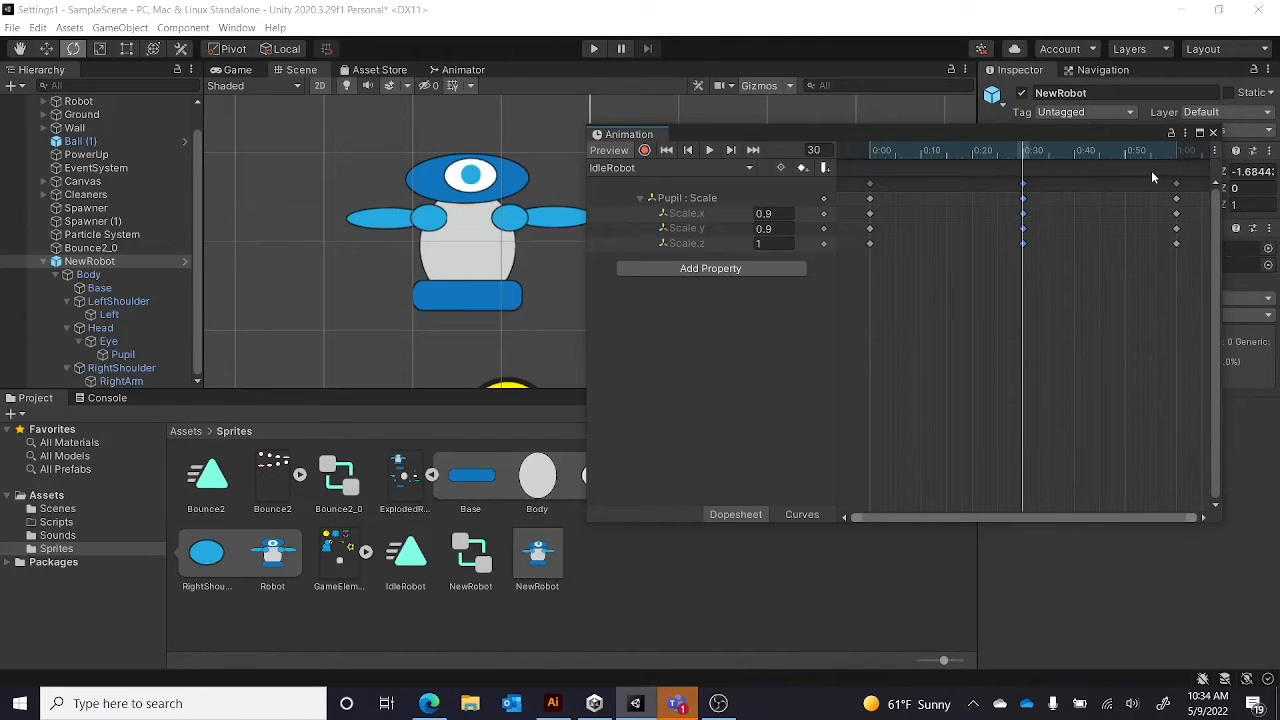
left_click(709, 149)
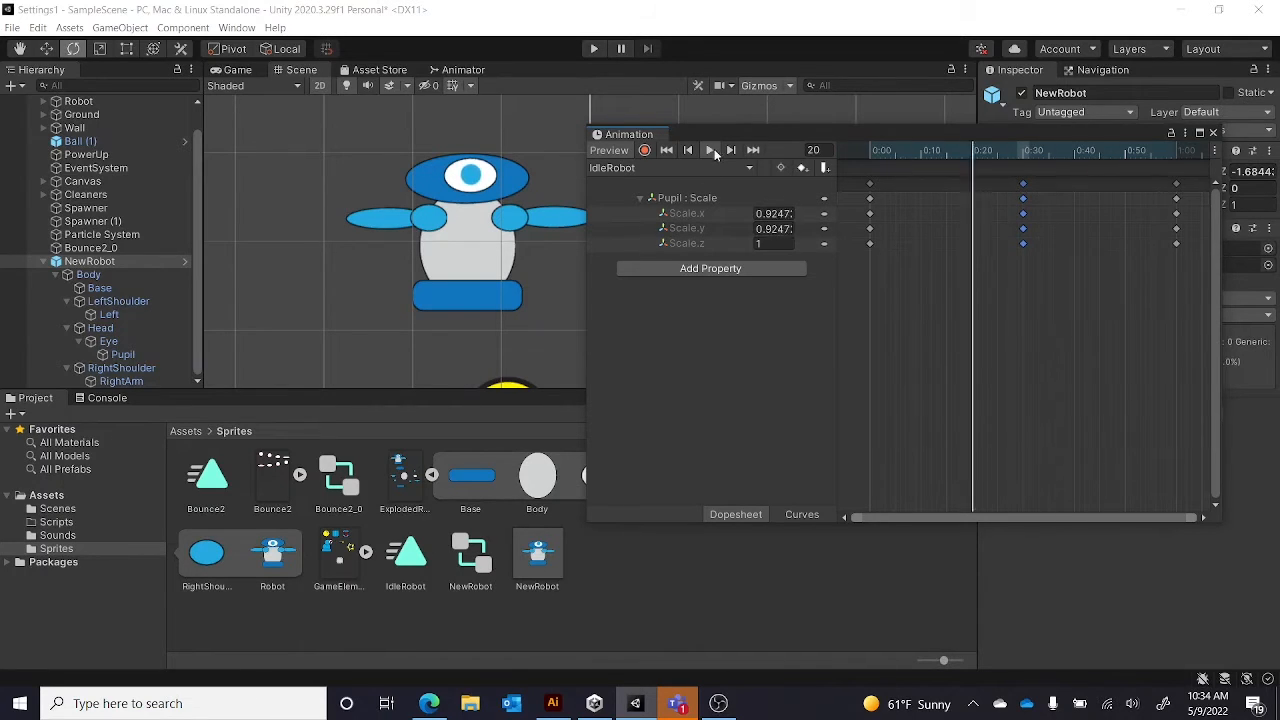
key("space")
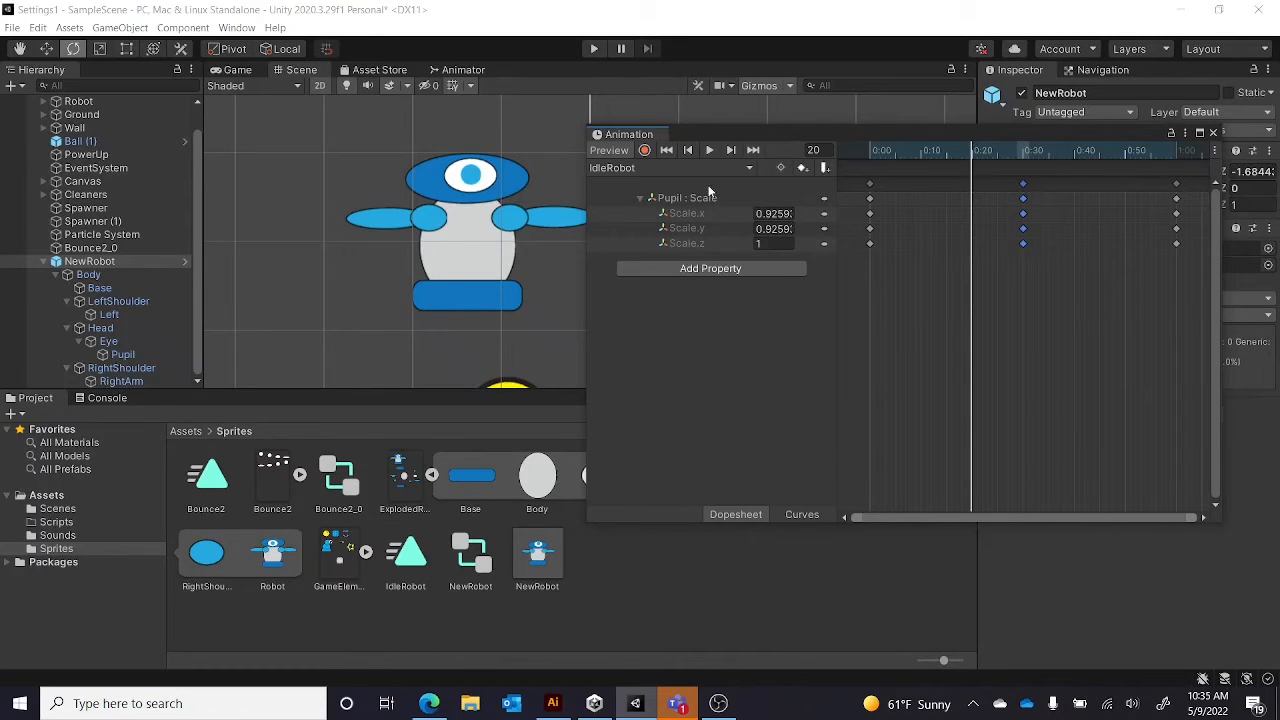
- Create a second animation clip for NewRobot named PanicRobogt in the Sprites folder
left_click(749, 168)
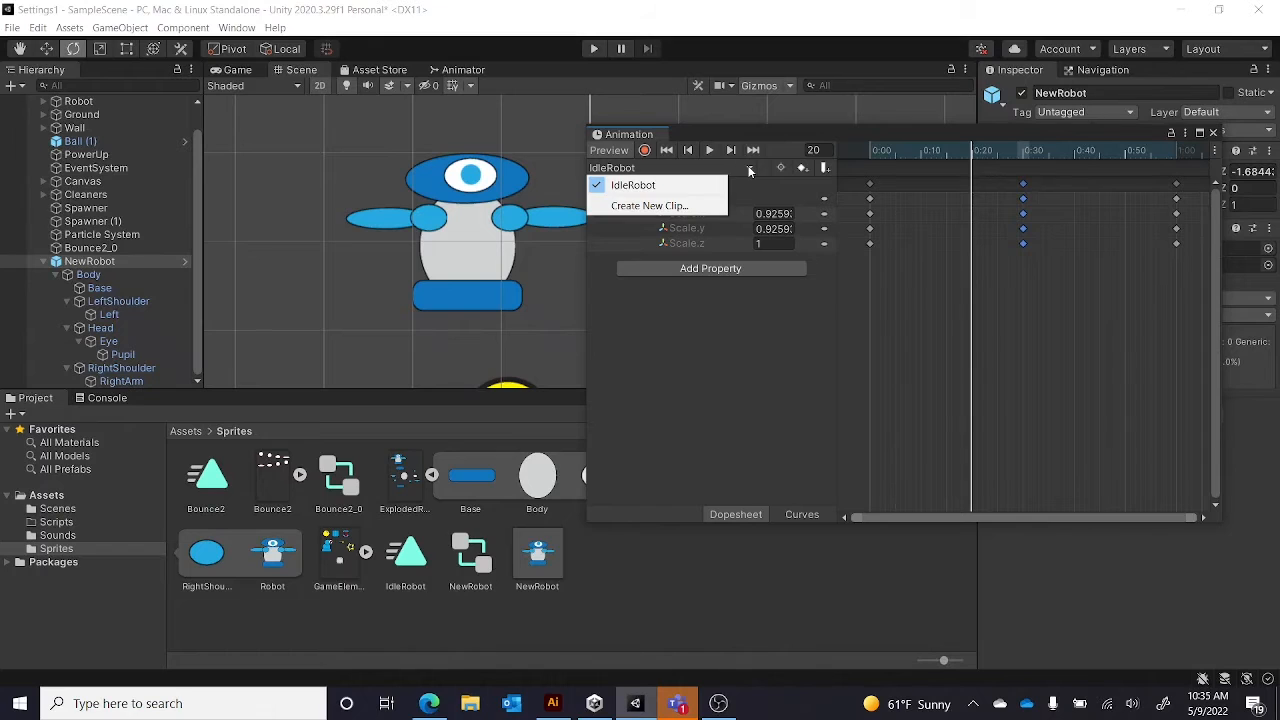
left_click(638, 206)
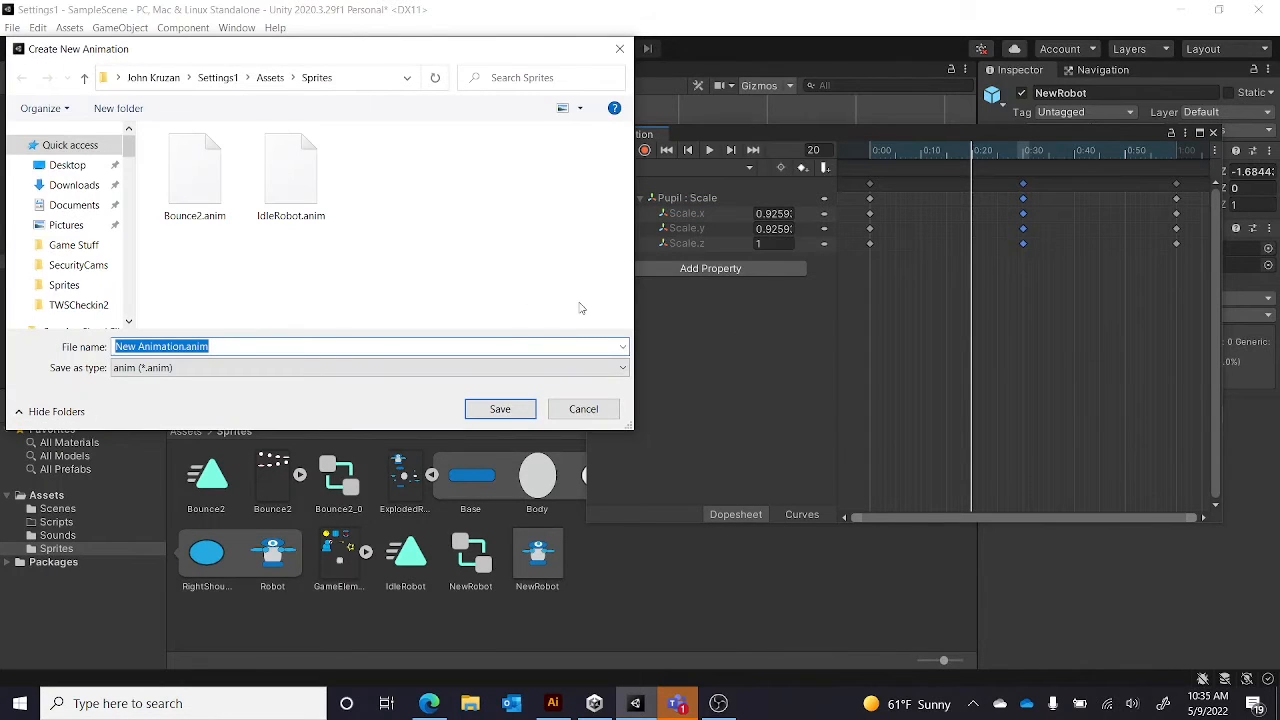
type("Panic")
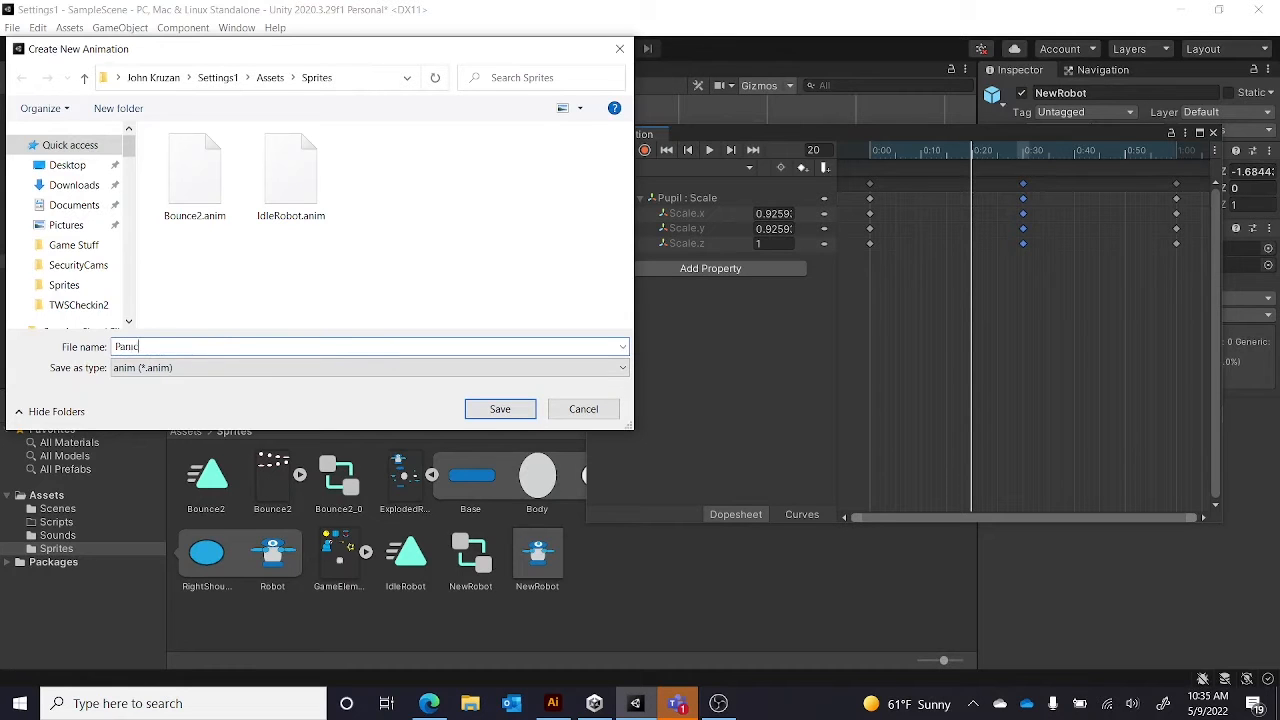
type("Robogt")
key("Return")
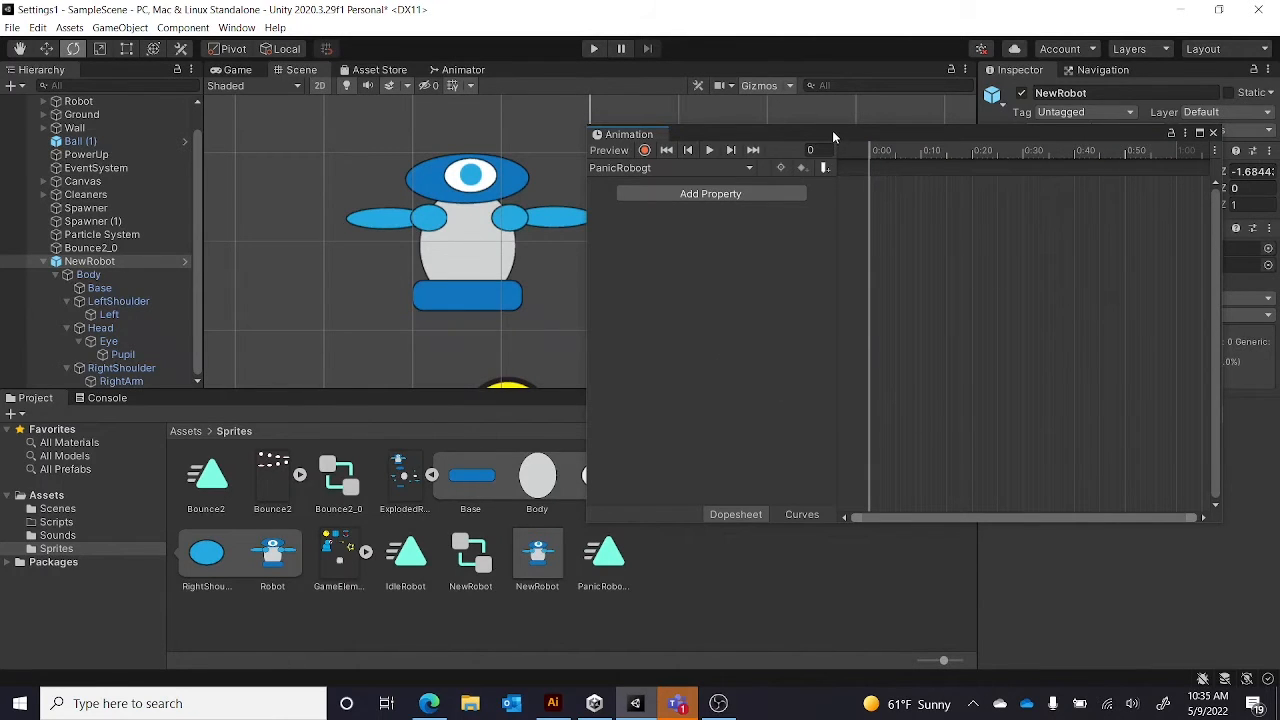
- Add the Sprite Renderer Color property of the Eye, nested under Body and Head, to the PanicRobogt clip
left_click_drag(832, 131, 812, 138)
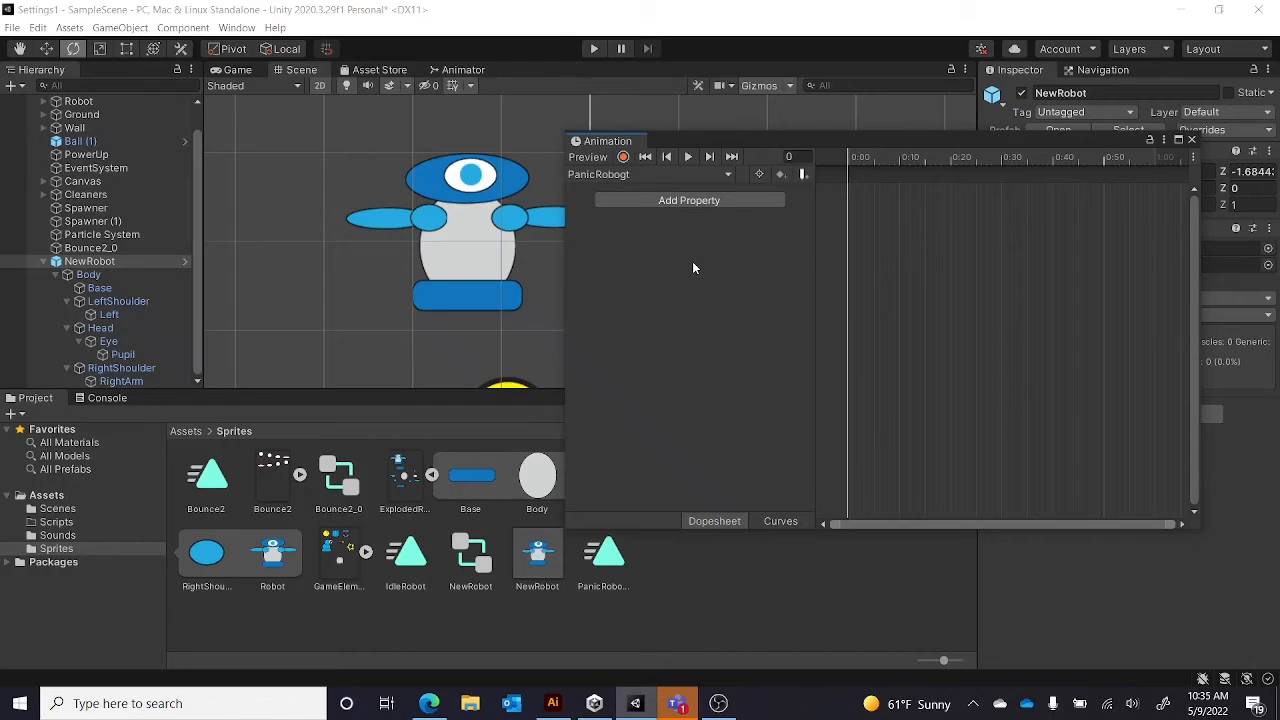
left_click(655, 201)
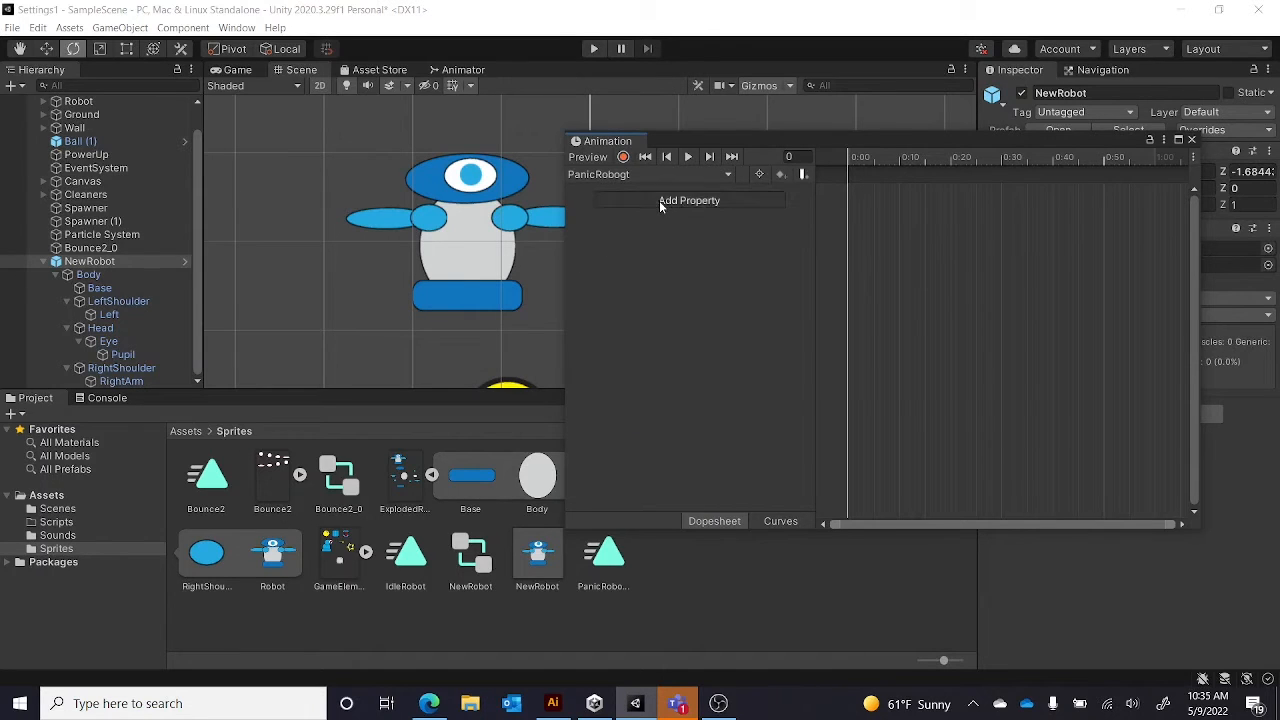
left_click(796, 213)
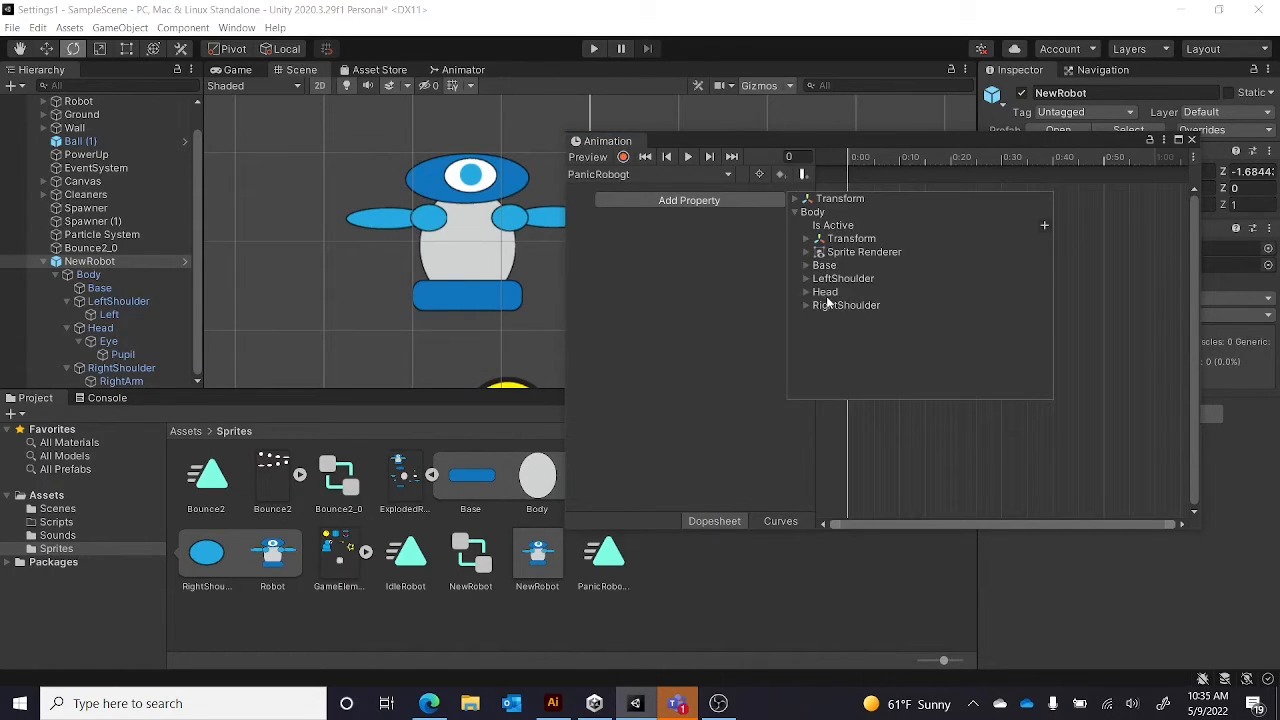
left_click(806, 291)
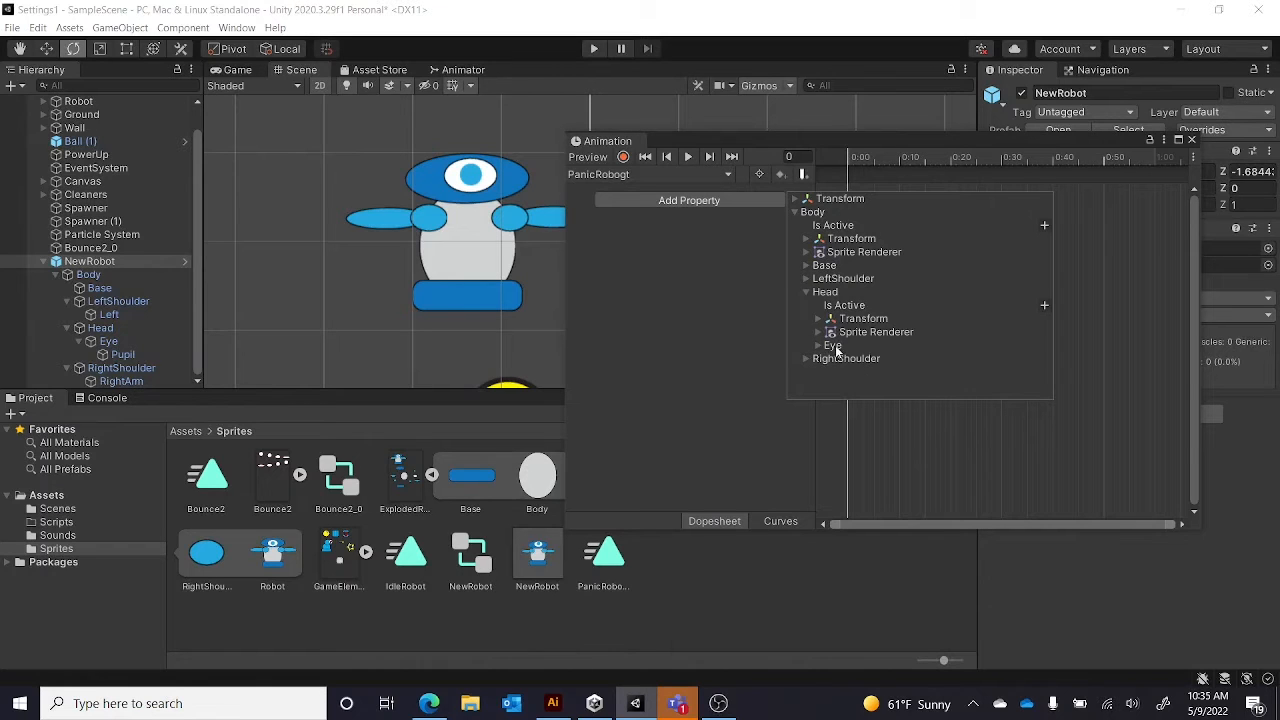
left_click(818, 345)
scroll(933, 355, "down", 1)
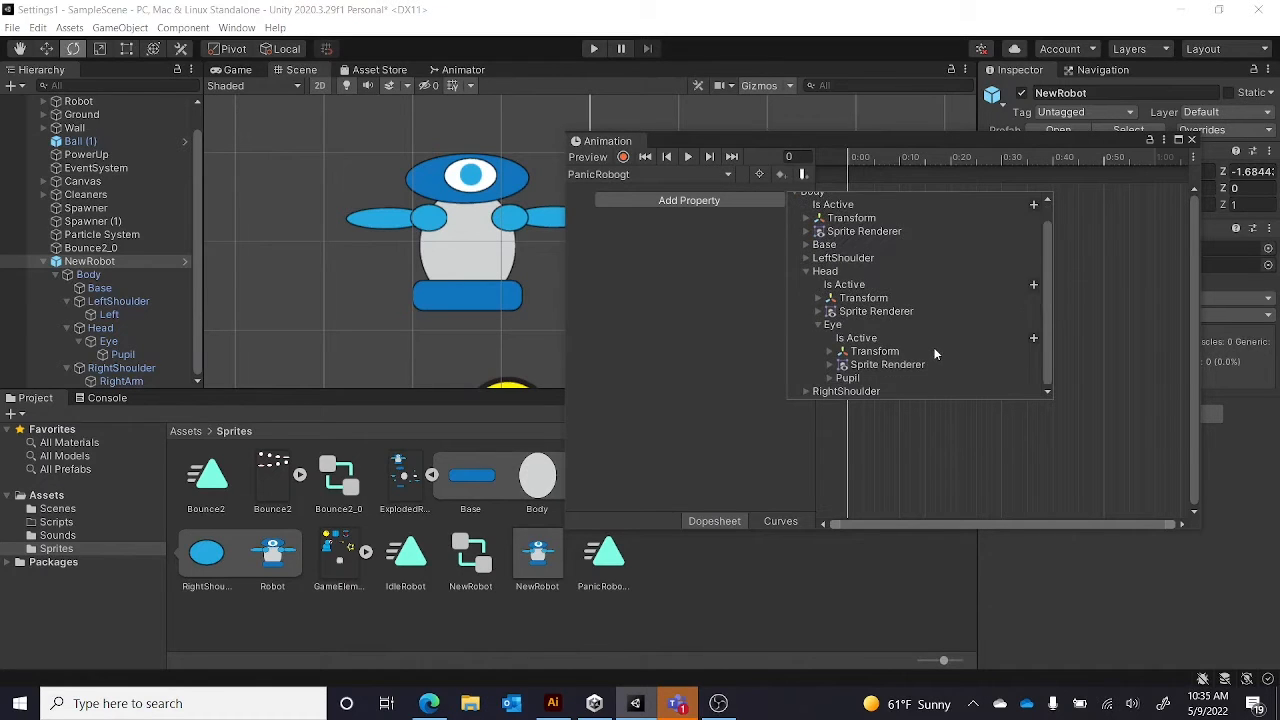
left_click(866, 366)
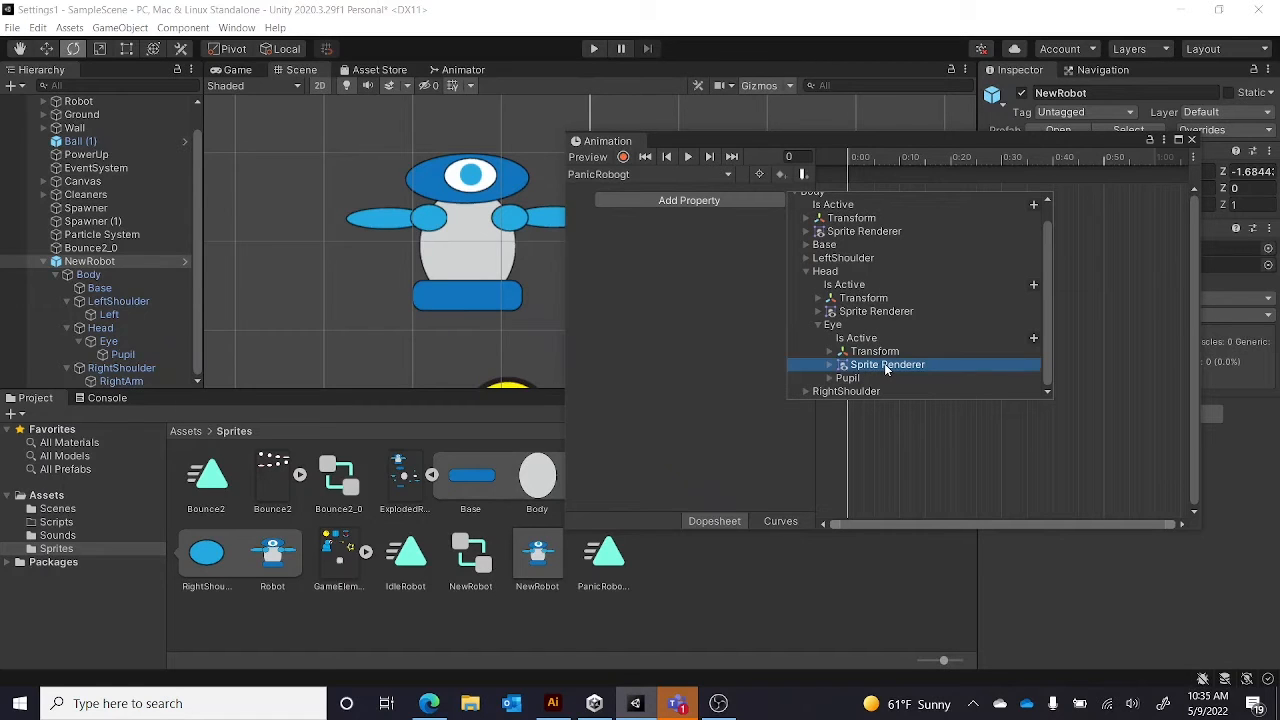
left_click(830, 365)
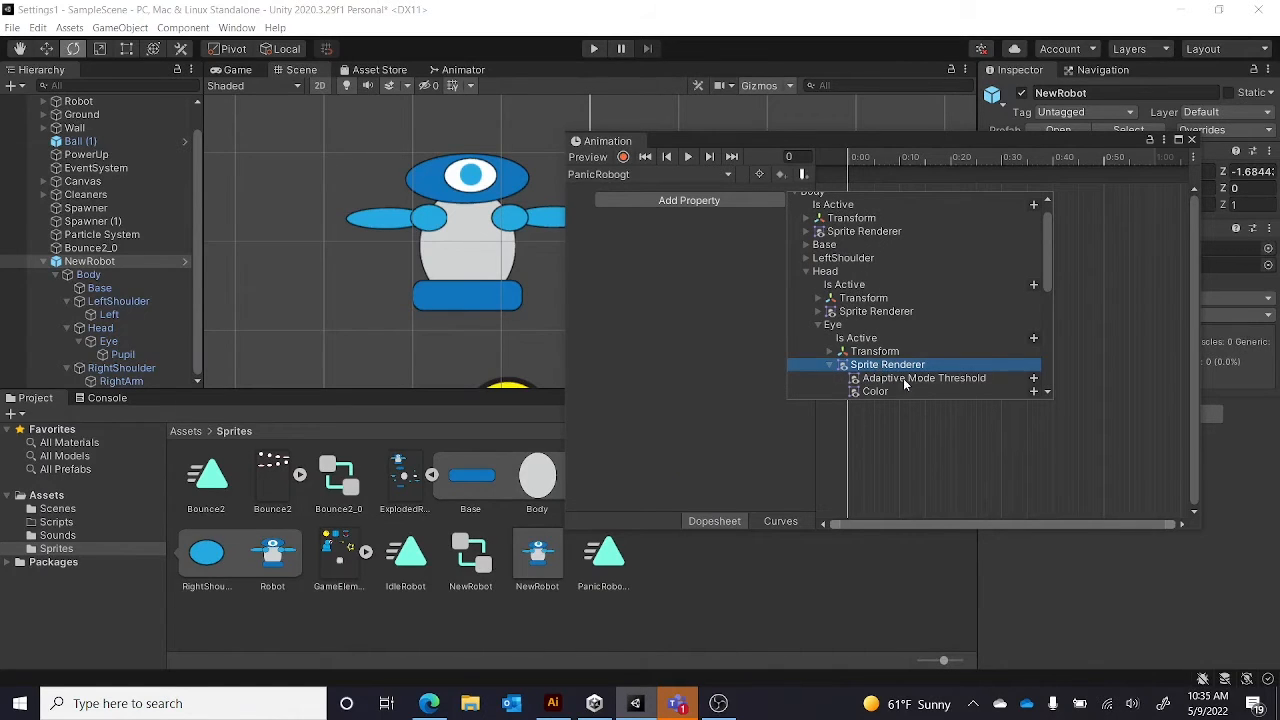
left_click(1033, 391)
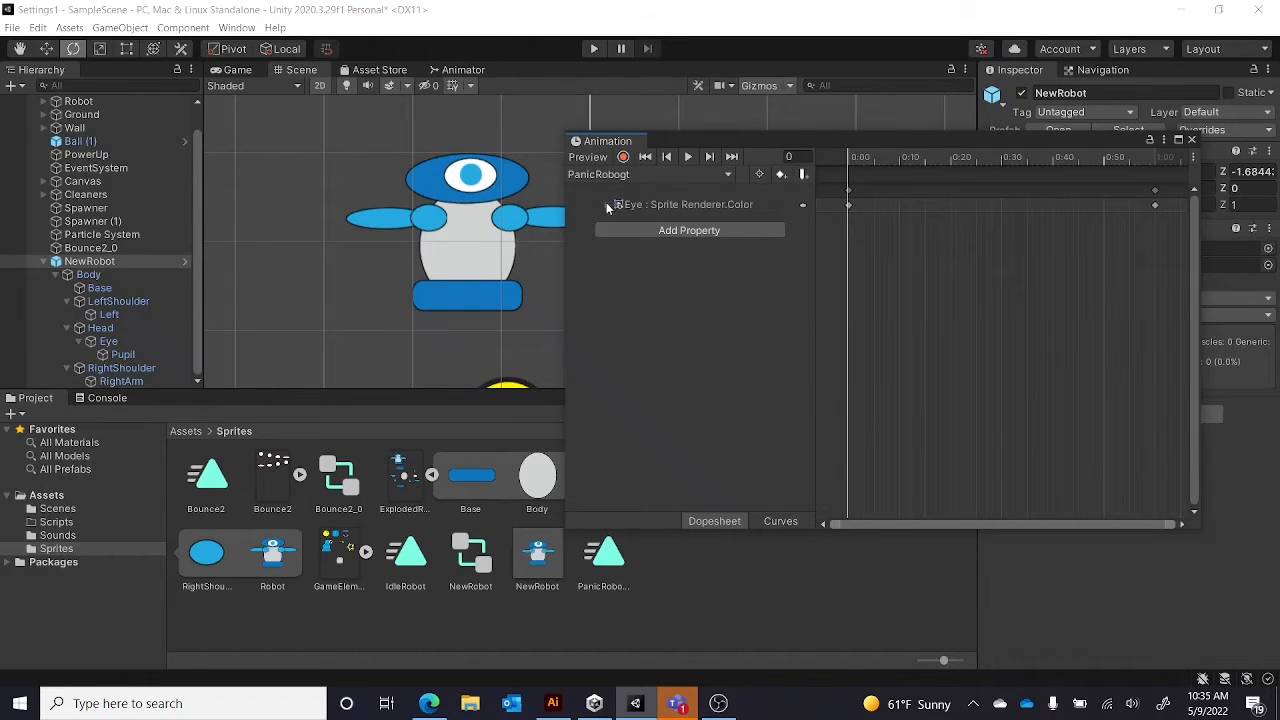
- Add the Scale property of the Pupil, nested under Body, Head and Eye, to the PanicRobogt clip
left_click(663, 231)
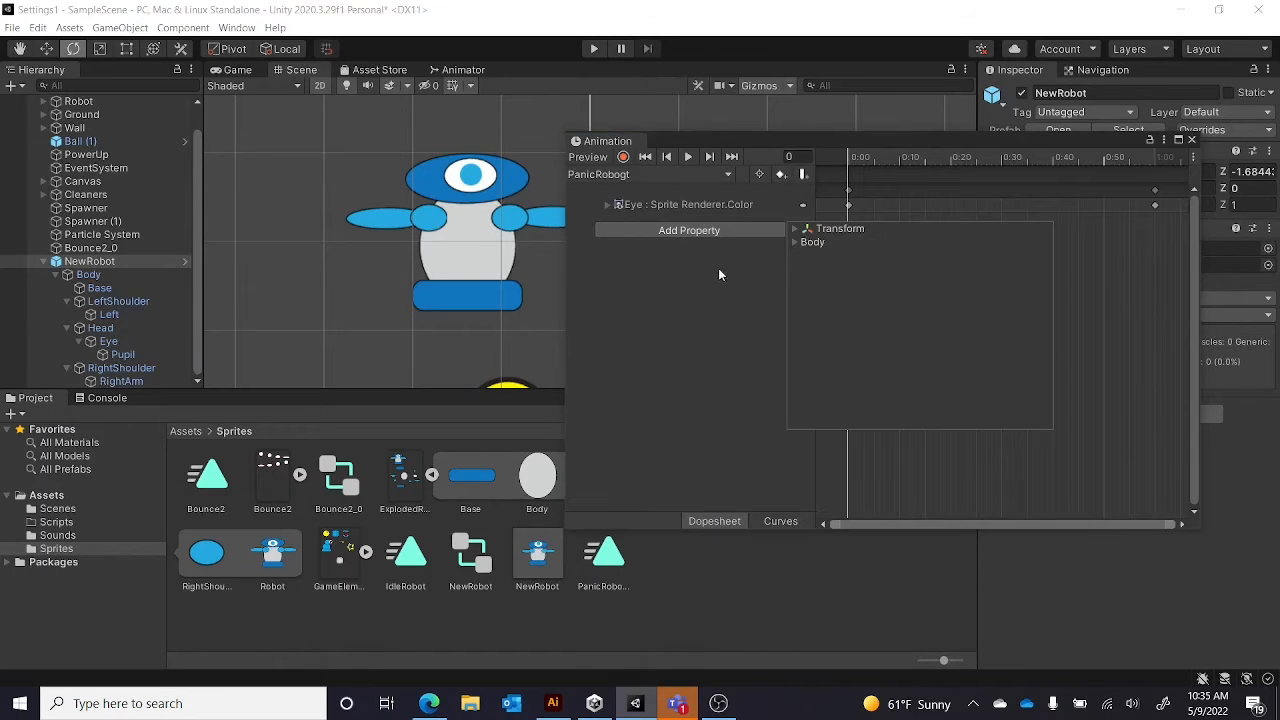
left_click(796, 242)
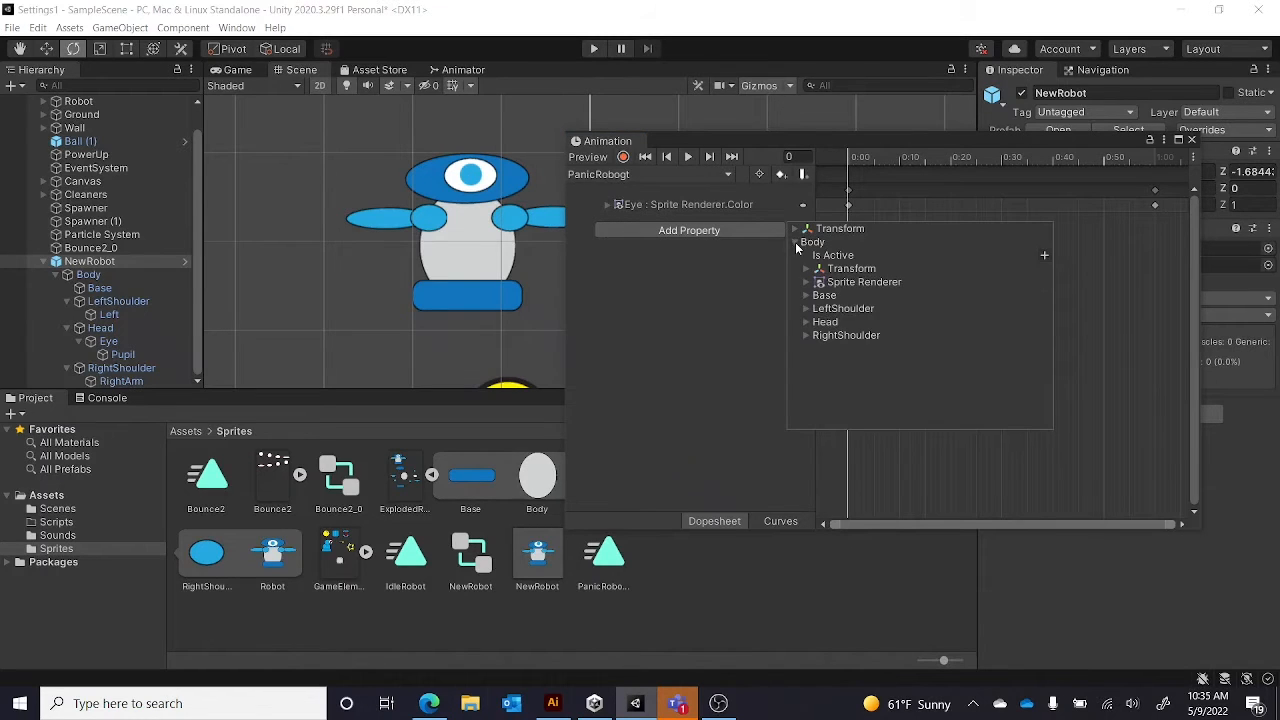
left_click(806, 322)
left_click(818, 375)
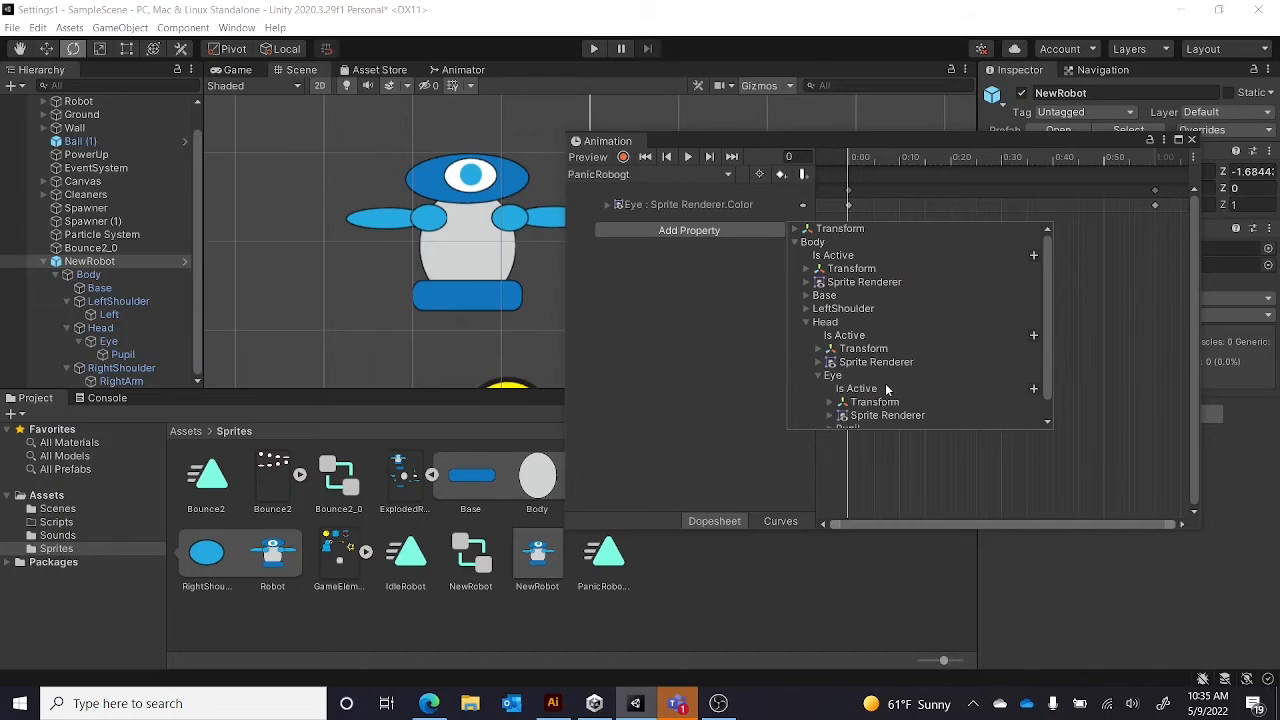
scroll(890, 388, "down", 1)
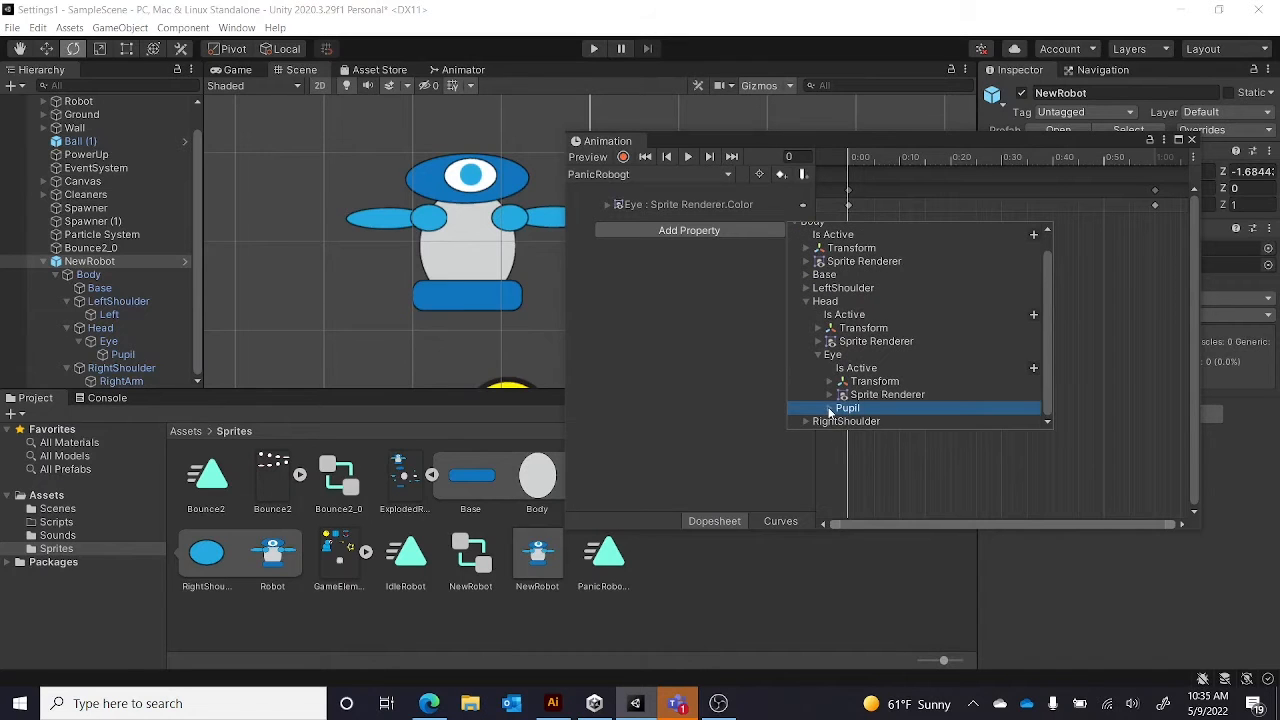
left_click(829, 408)
left_click(880, 398)
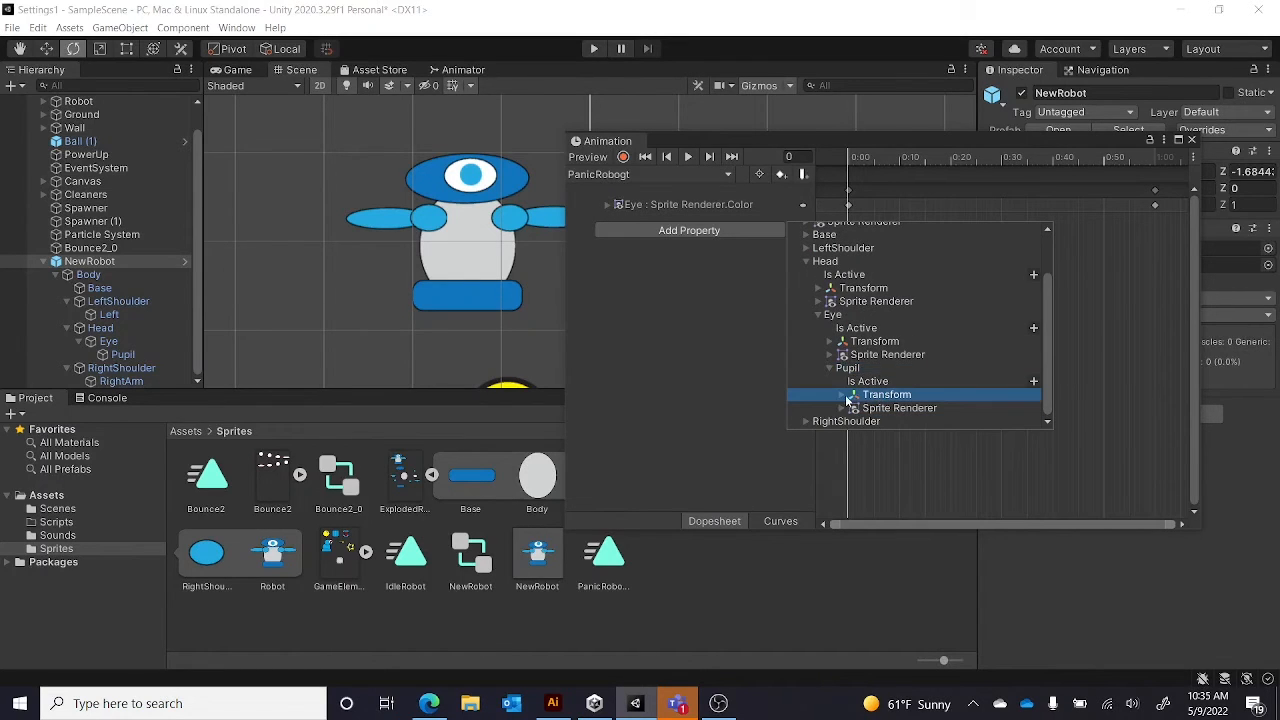
left_click(843, 396)
left_click(1033, 395)
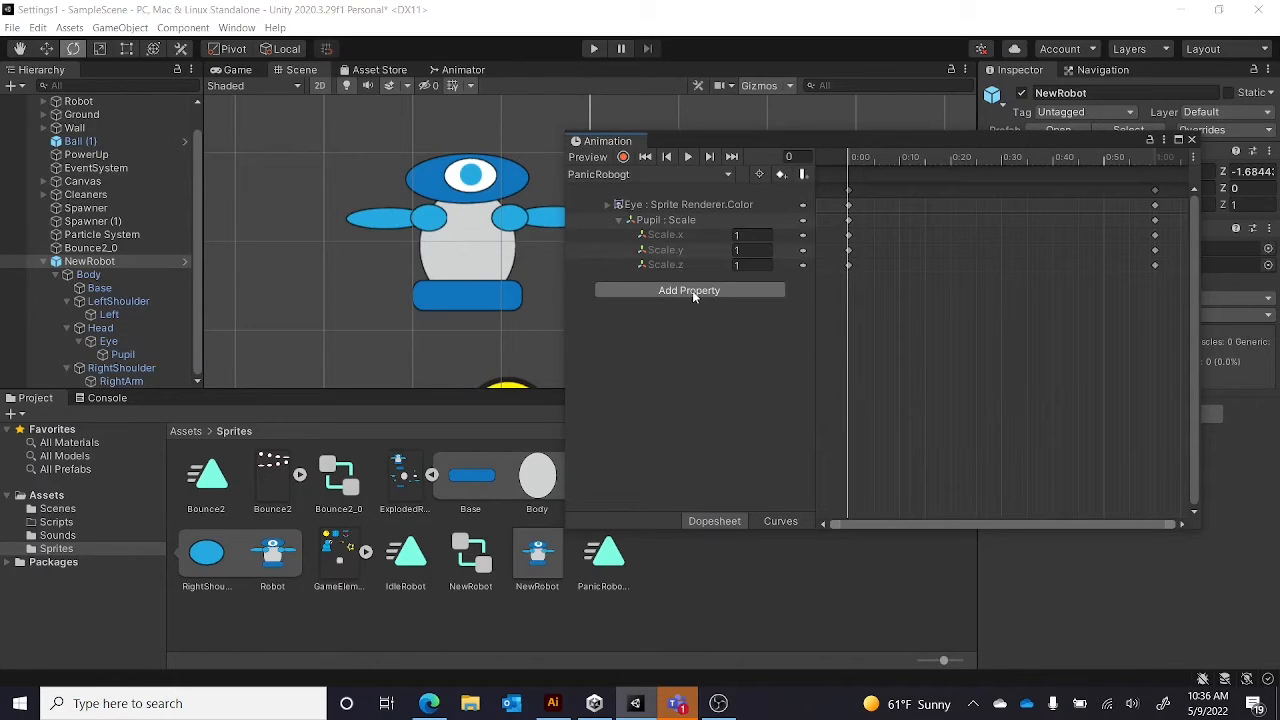
- Add the Sprite Renderer Color property of the Pupil, nested under Body, Head and Eye, to the PanicRobogt clip
left_click(692, 290)
left_click(794, 302)
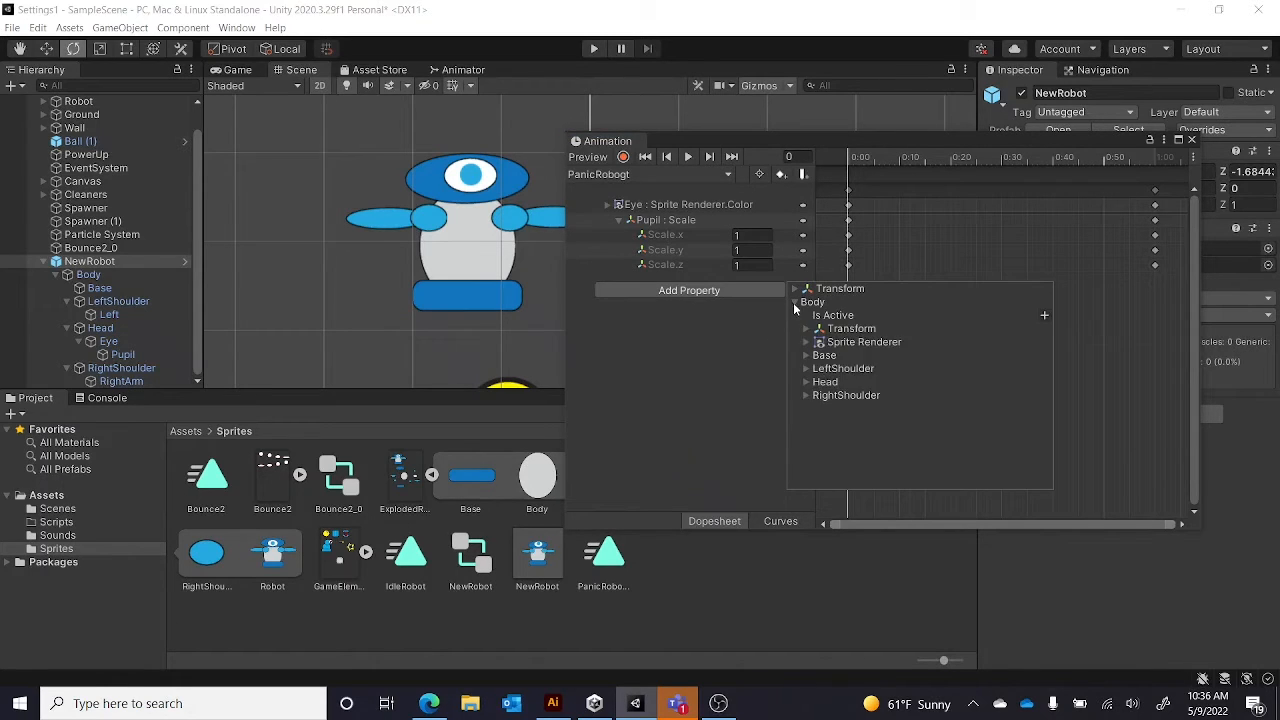
left_click(806, 382)
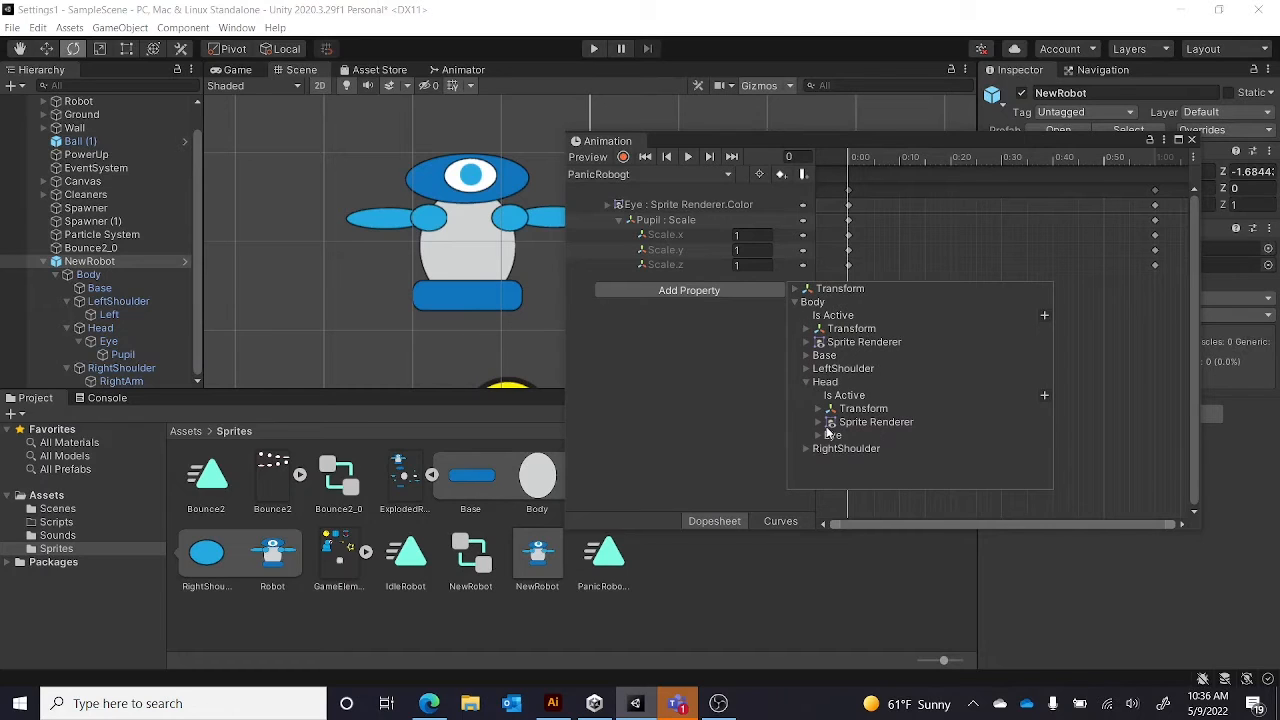
left_click(818, 436)
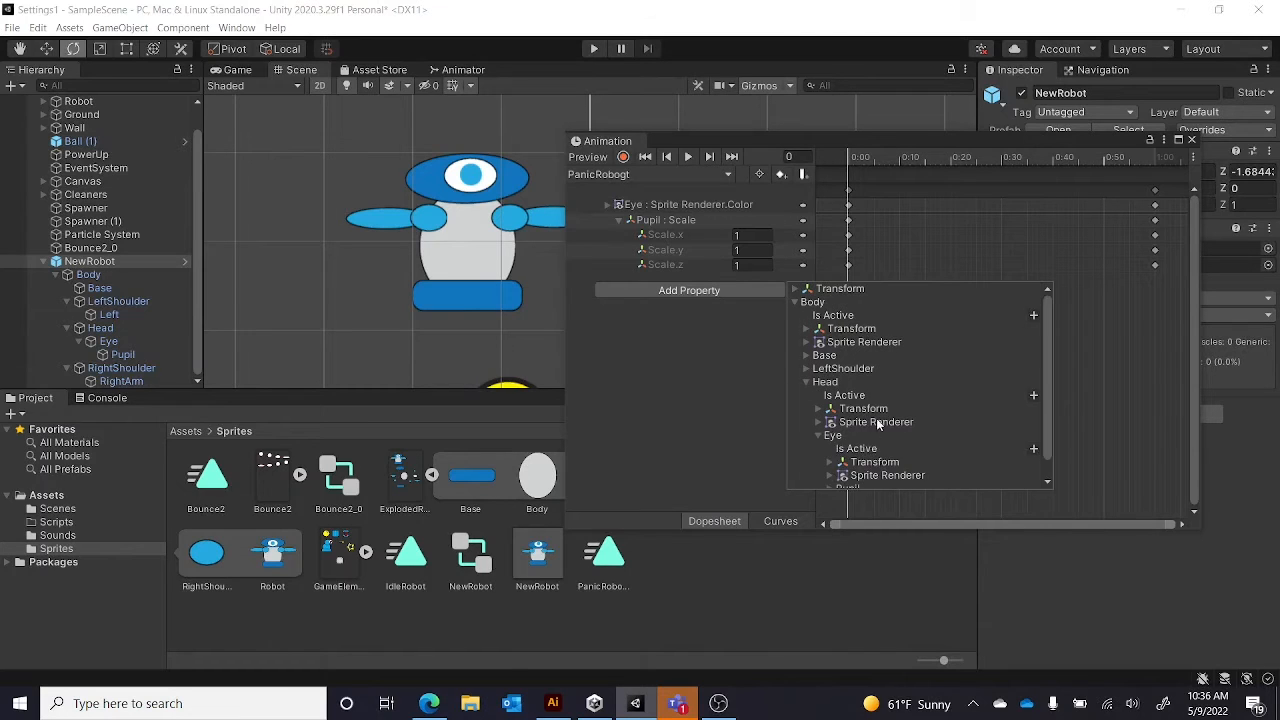
scroll(878, 425, "down", 1)
left_click(831, 468)
scroll(903, 445, "down", 2)
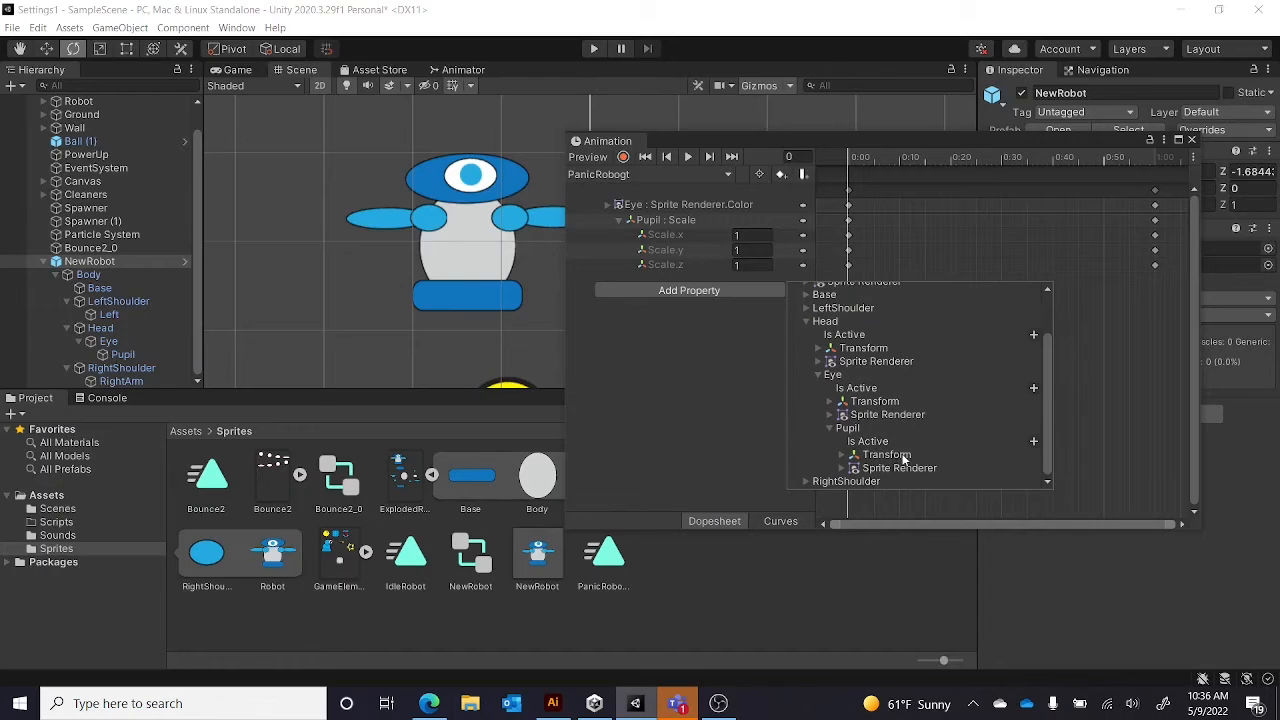
left_click(845, 468)
scroll(920, 458, "down", 10)
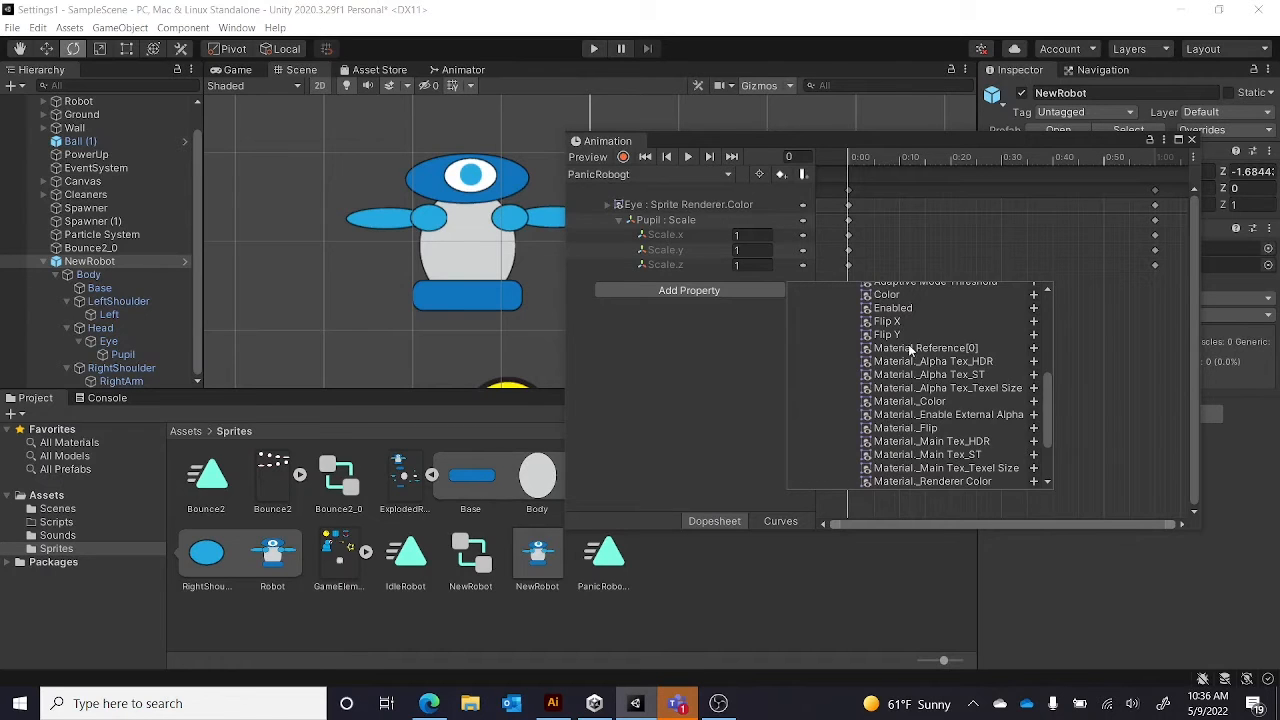
left_click(1034, 295)
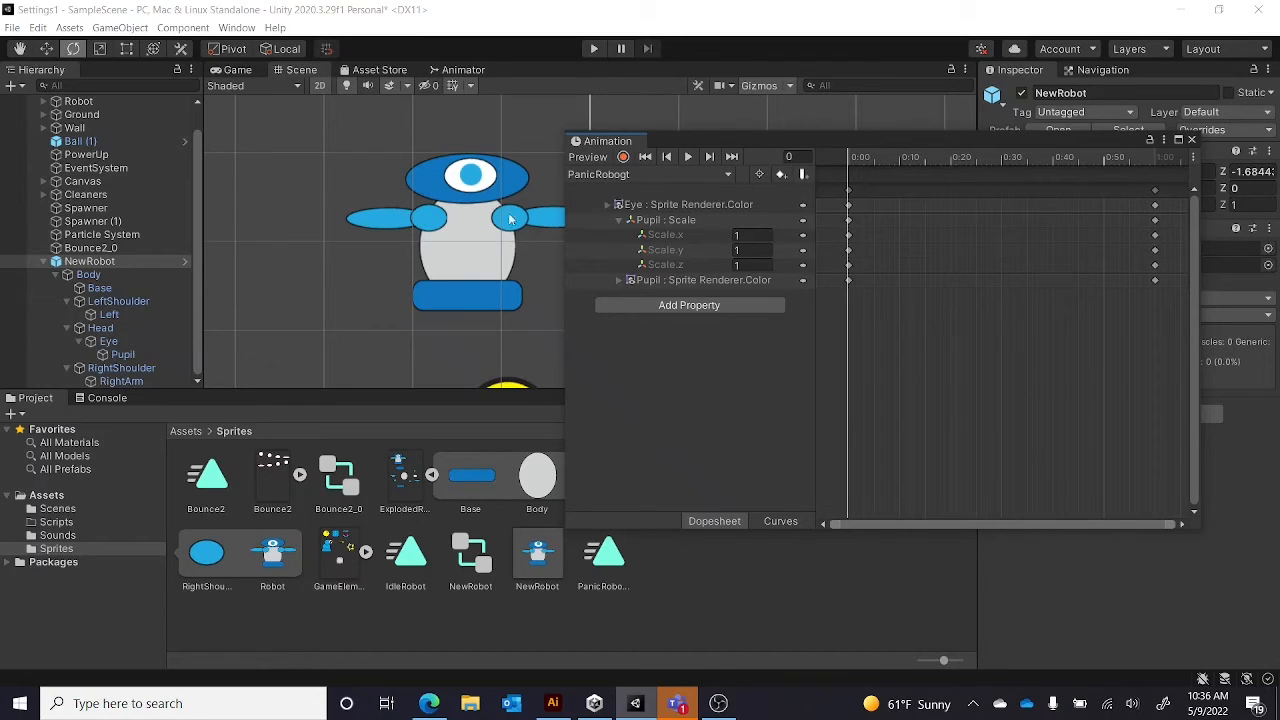
- Set the pupil's X and Y scale to 0.6 at frame 0 and preview the clip's playback
left_click(745, 250)
left_click(752, 235)
double_click(737, 236)
type("0.6")
left_click(744, 250)
type("0")
left_click(793, 353)
left_click(690, 157)
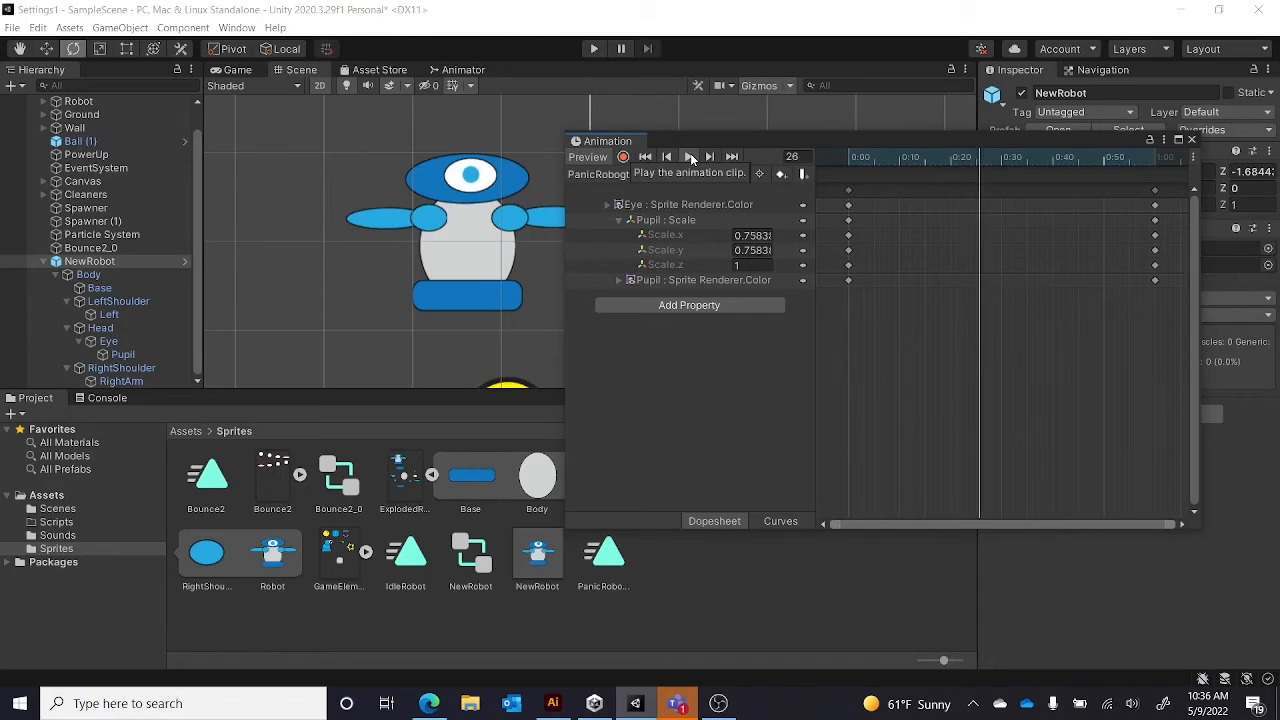
left_click(690, 157)
left_click(690, 157)
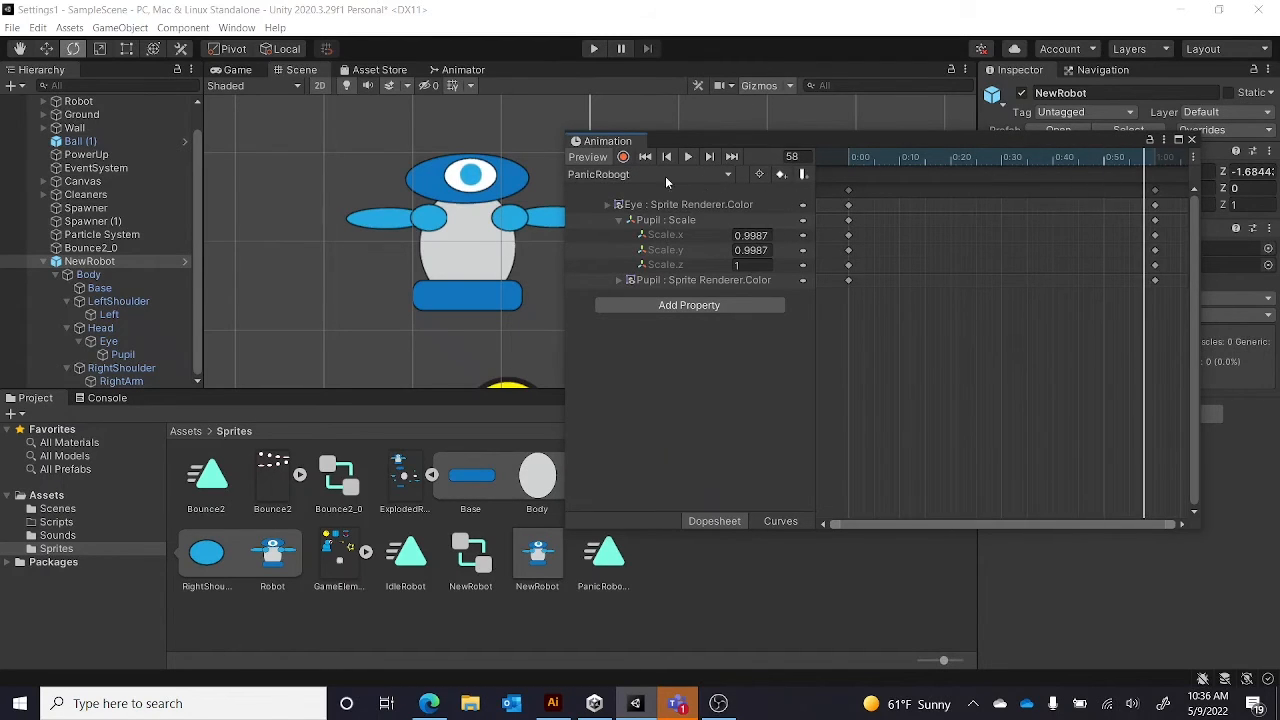
- Delete the pupil's X and Y scale keys at frame 60 and preview the clip's playback
left_click(666, 157)
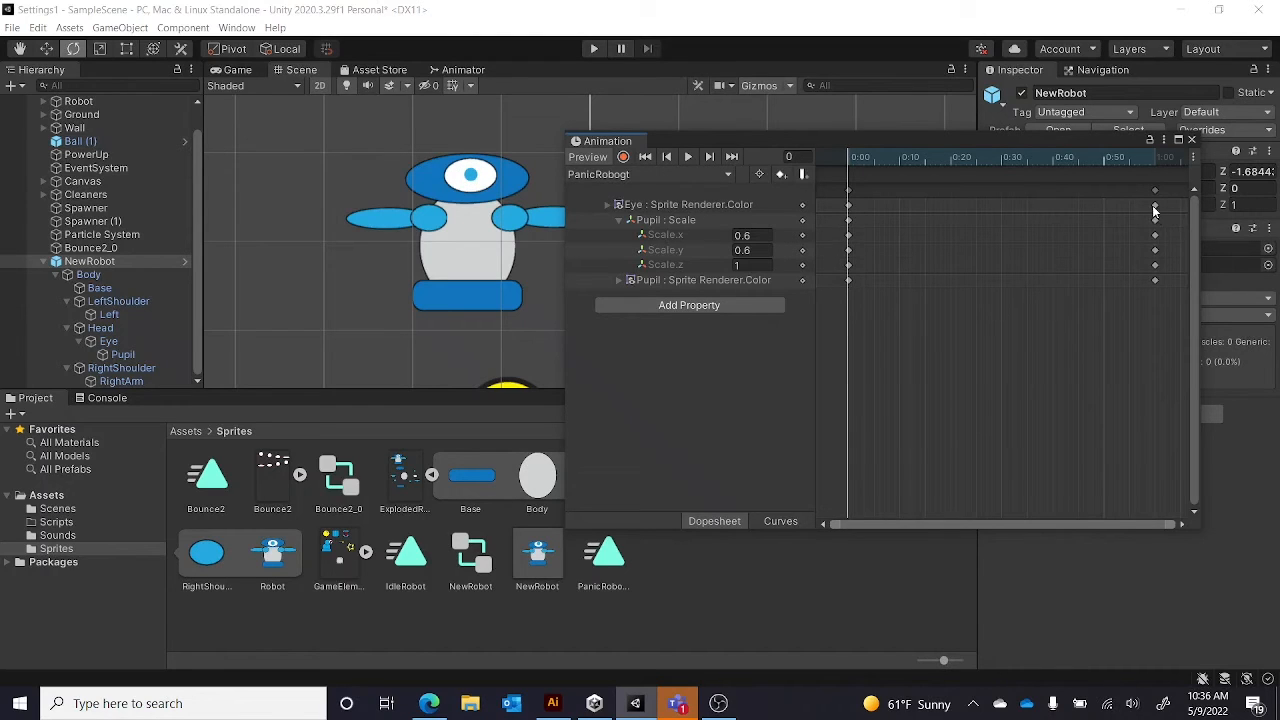
left_click(709, 157)
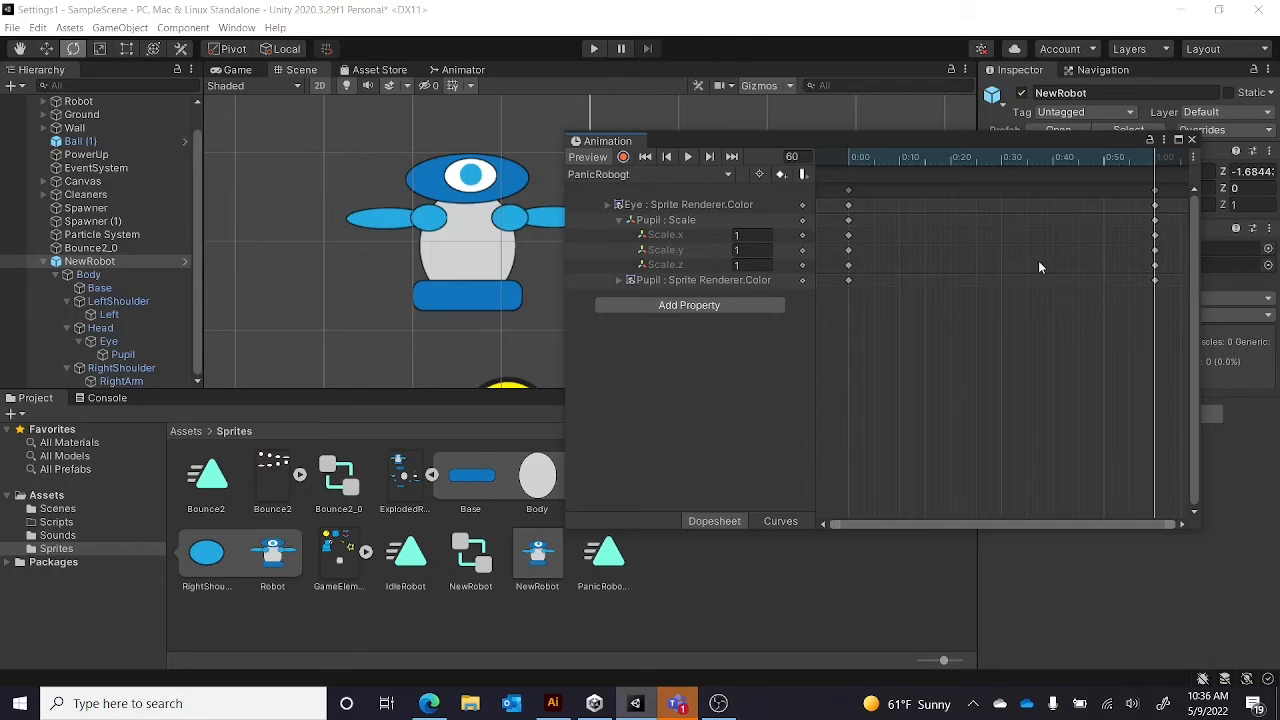
left_click(1155, 236)
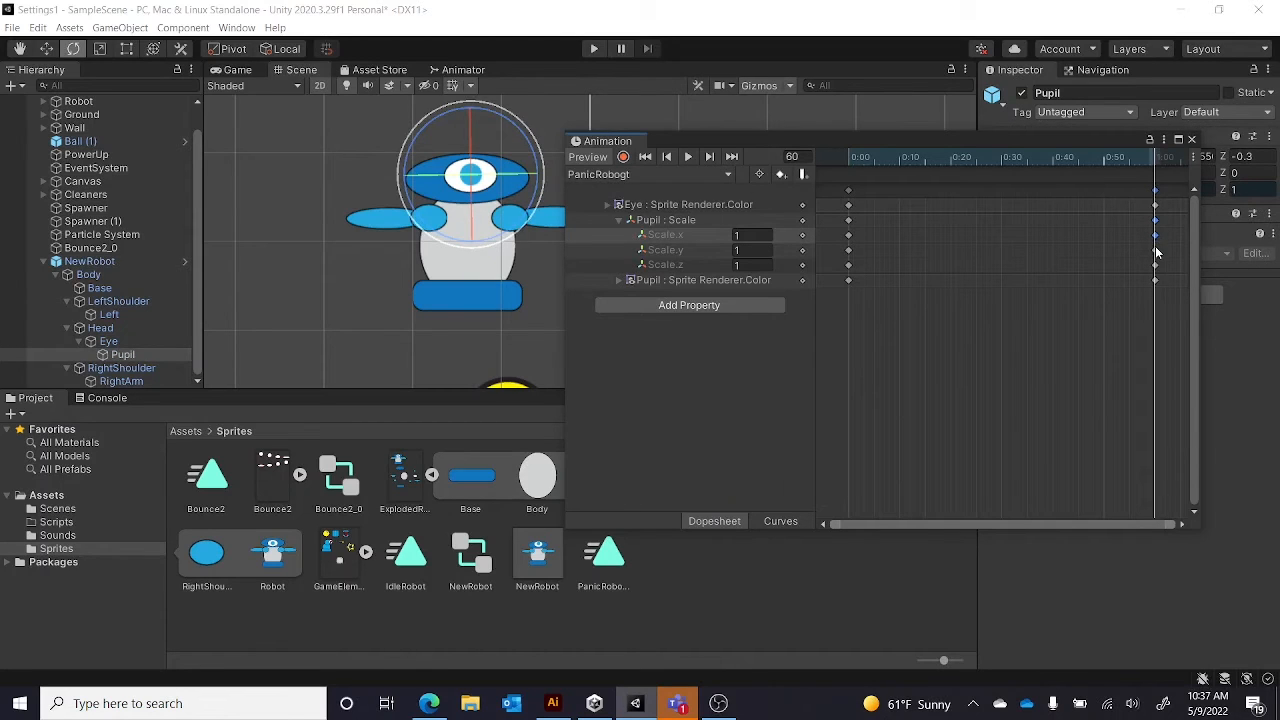
left_click(1156, 251)
left_click(1155, 236)
left_click(1156, 251, "shift")
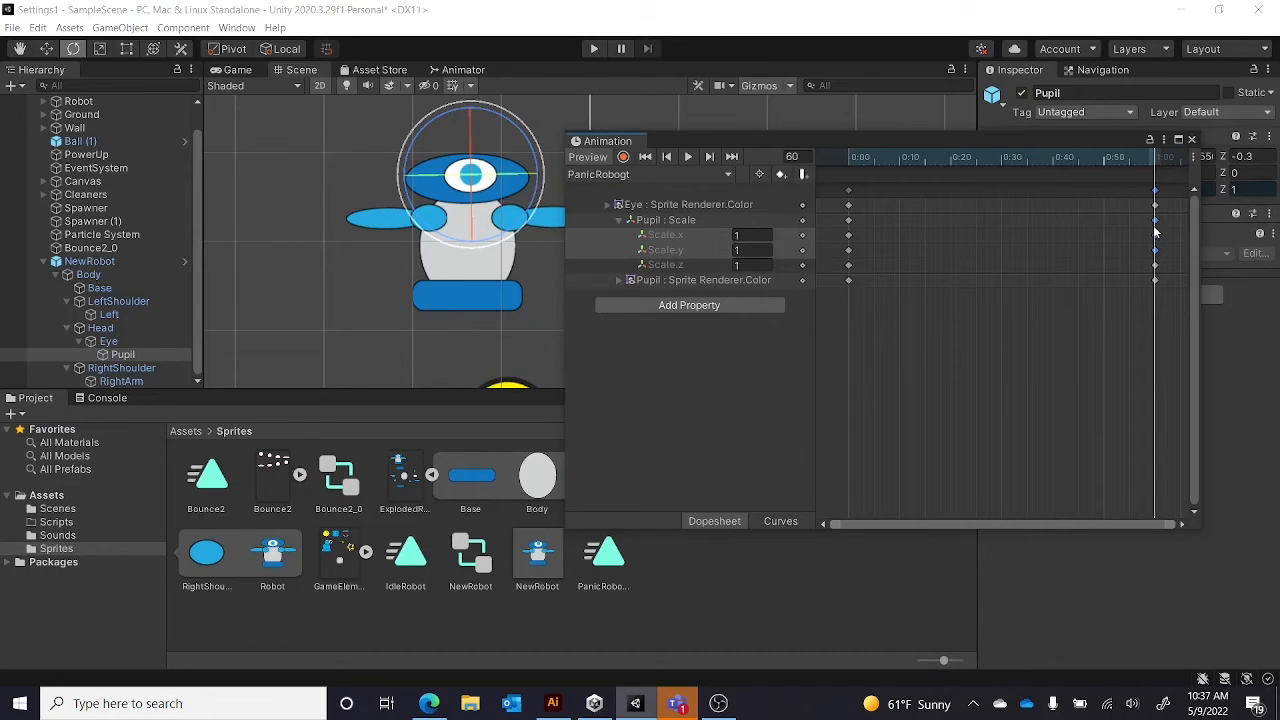
right_click(1155, 221)
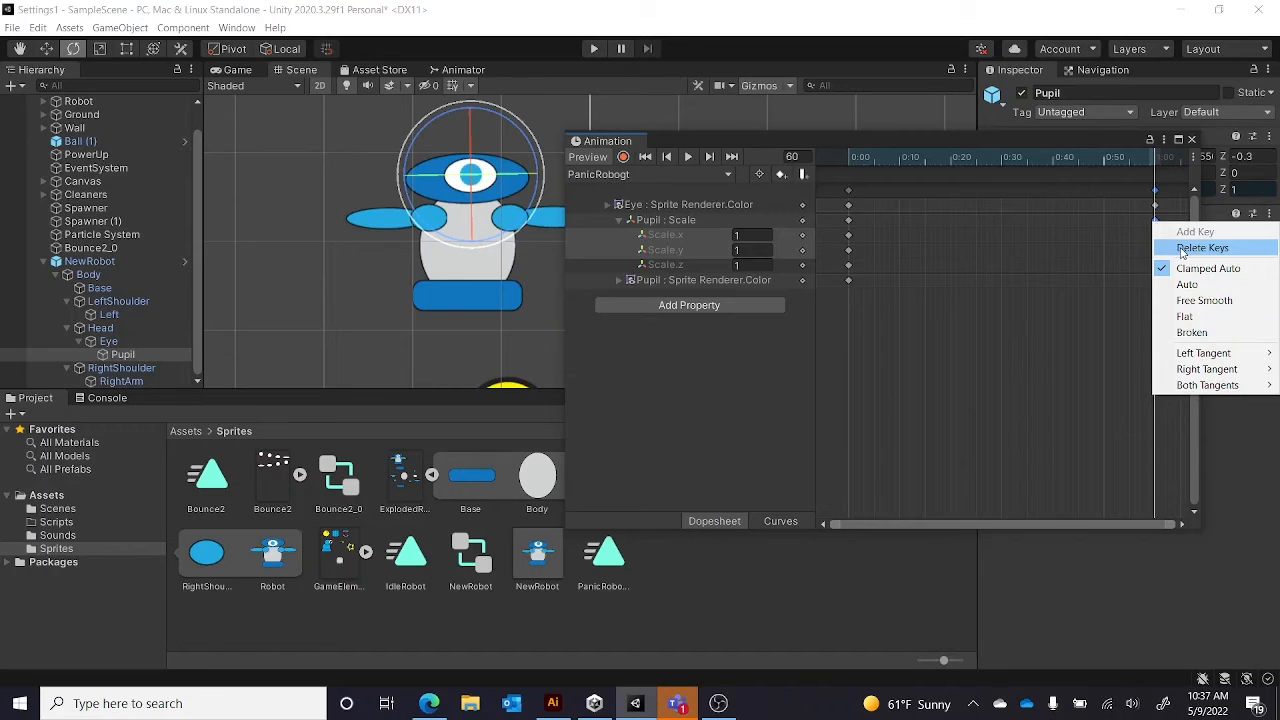
left_click(1190, 248)
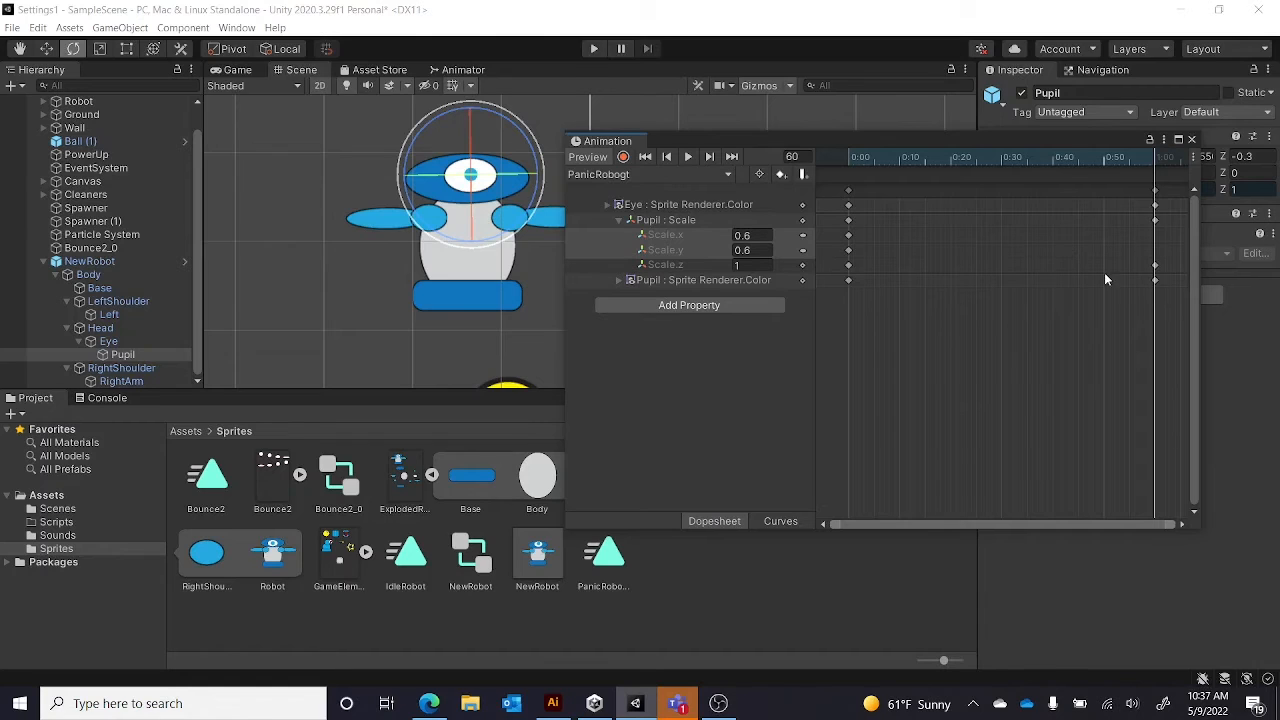
left_click(686, 158)
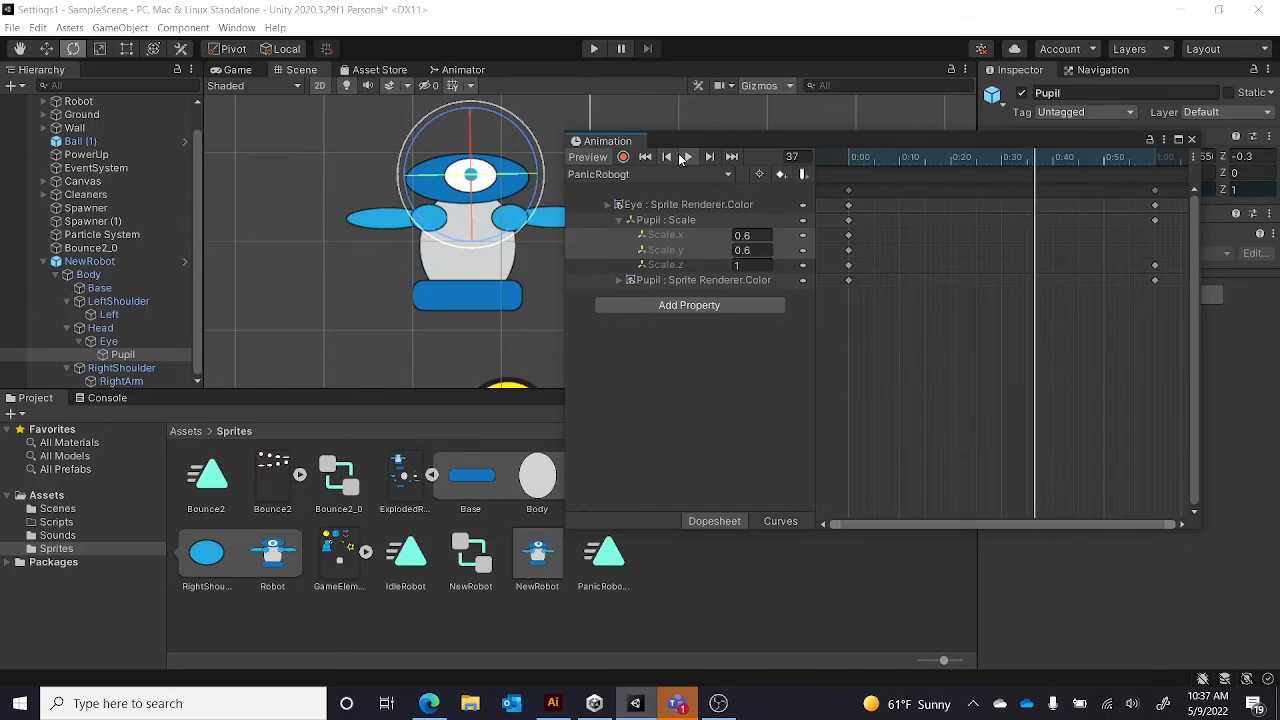
- Set the Eye's Color.g and Color.b to 0.3 at frame 0 and preview the clip's playback
left_click(667, 204)
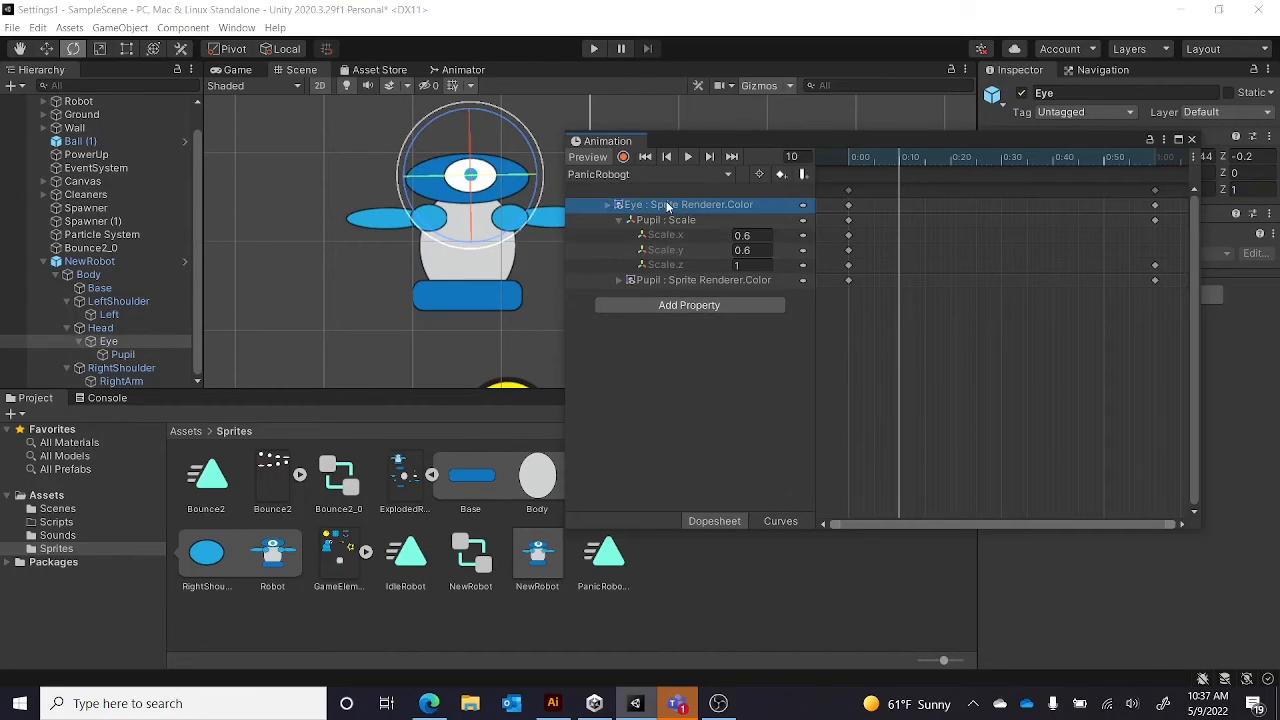
left_click(606, 204)
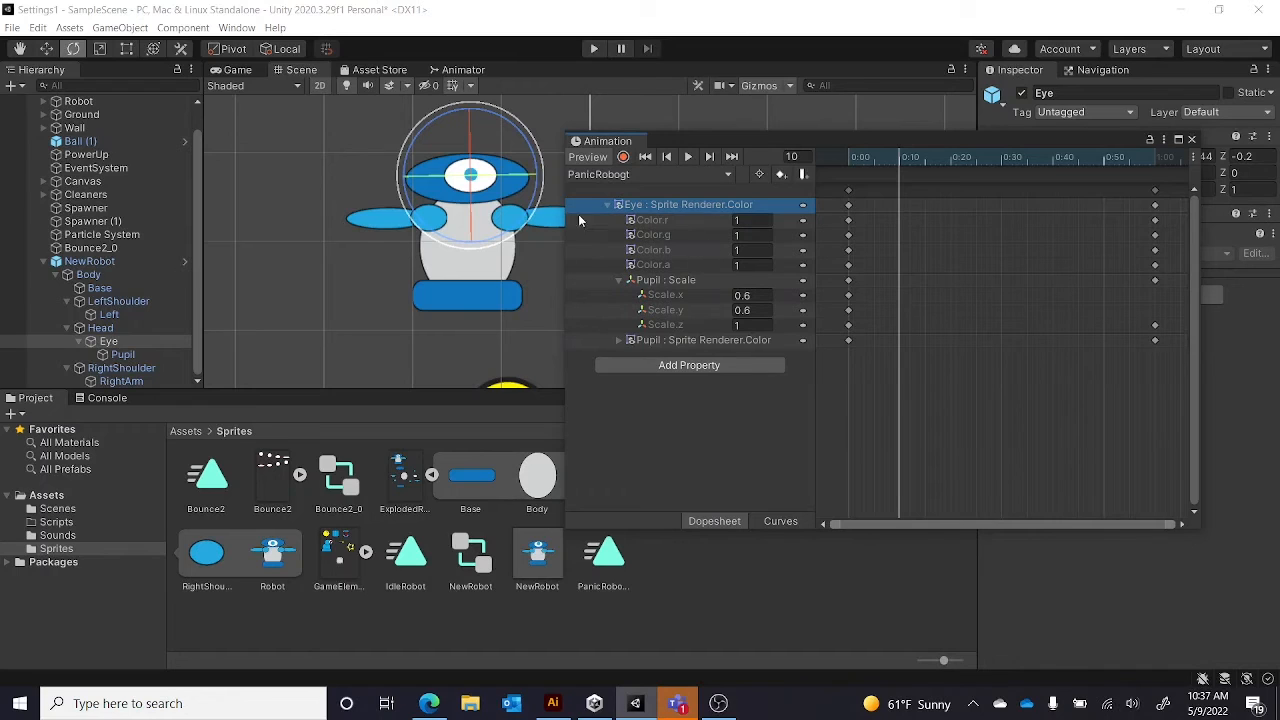
left_click(667, 157)
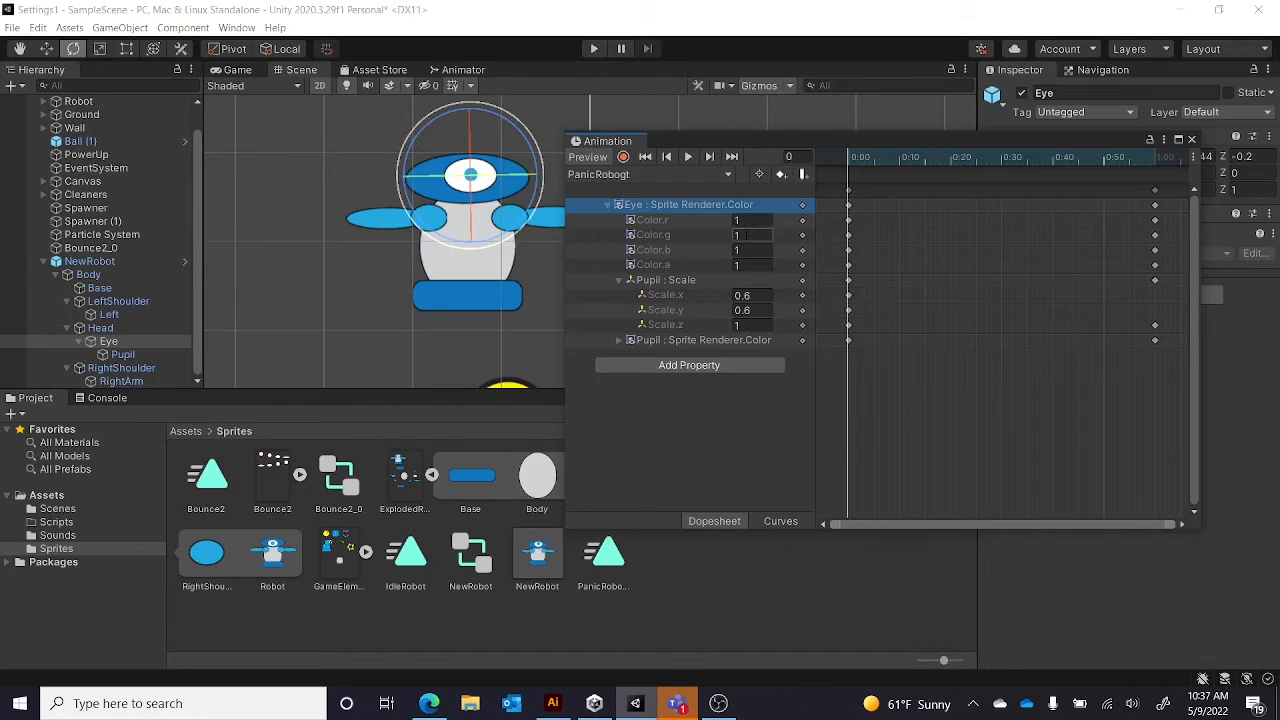
left_click(760, 235)
type("0")
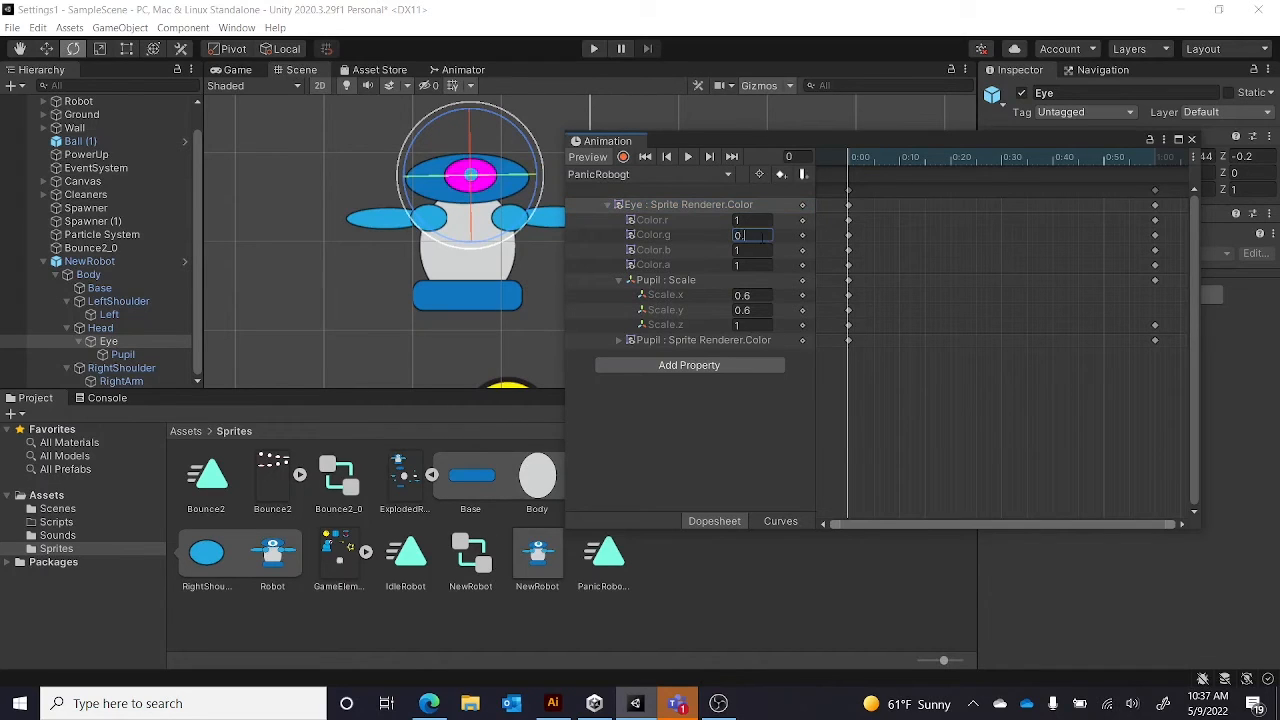
type(".3")
key("Tab")
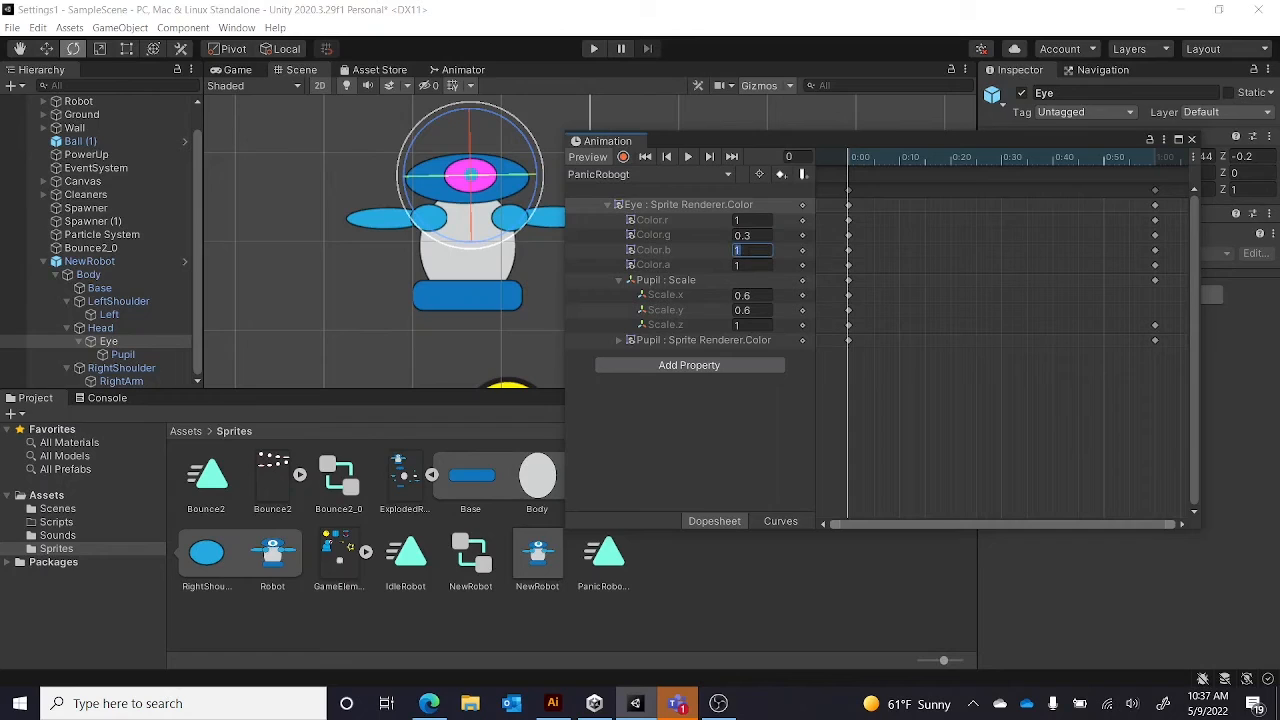
type("0.3")
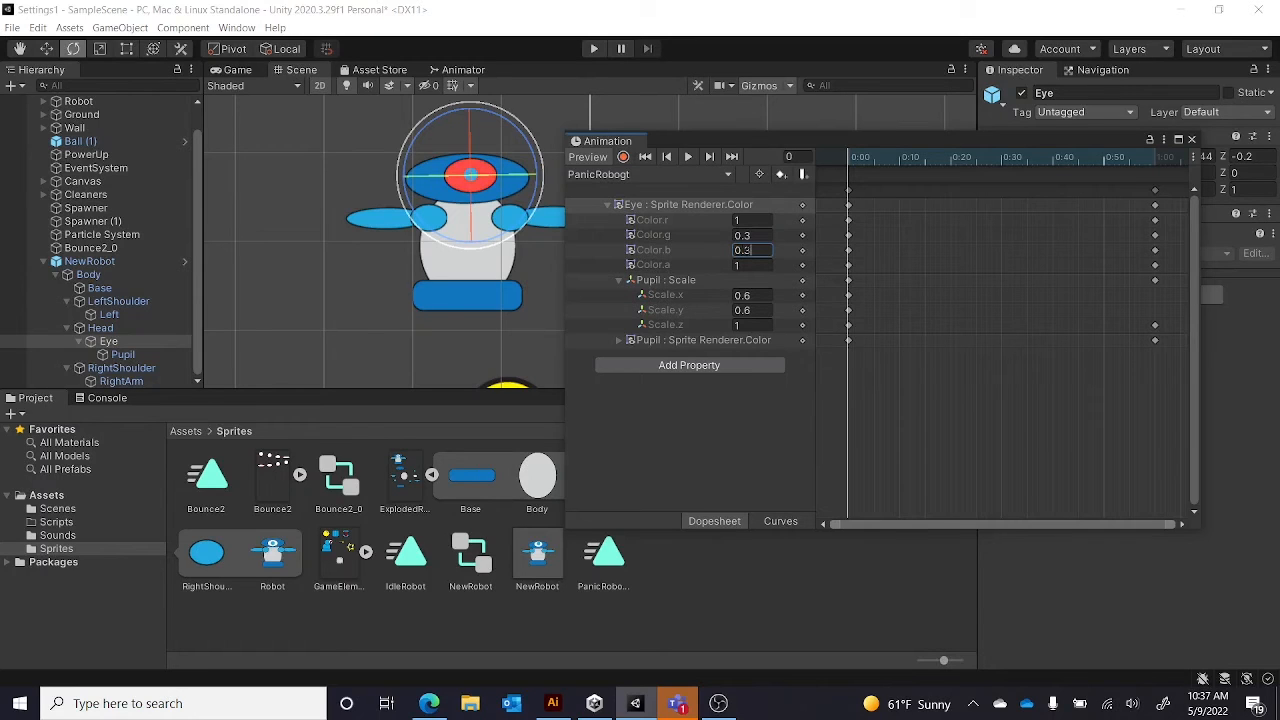
left_click(652, 418)
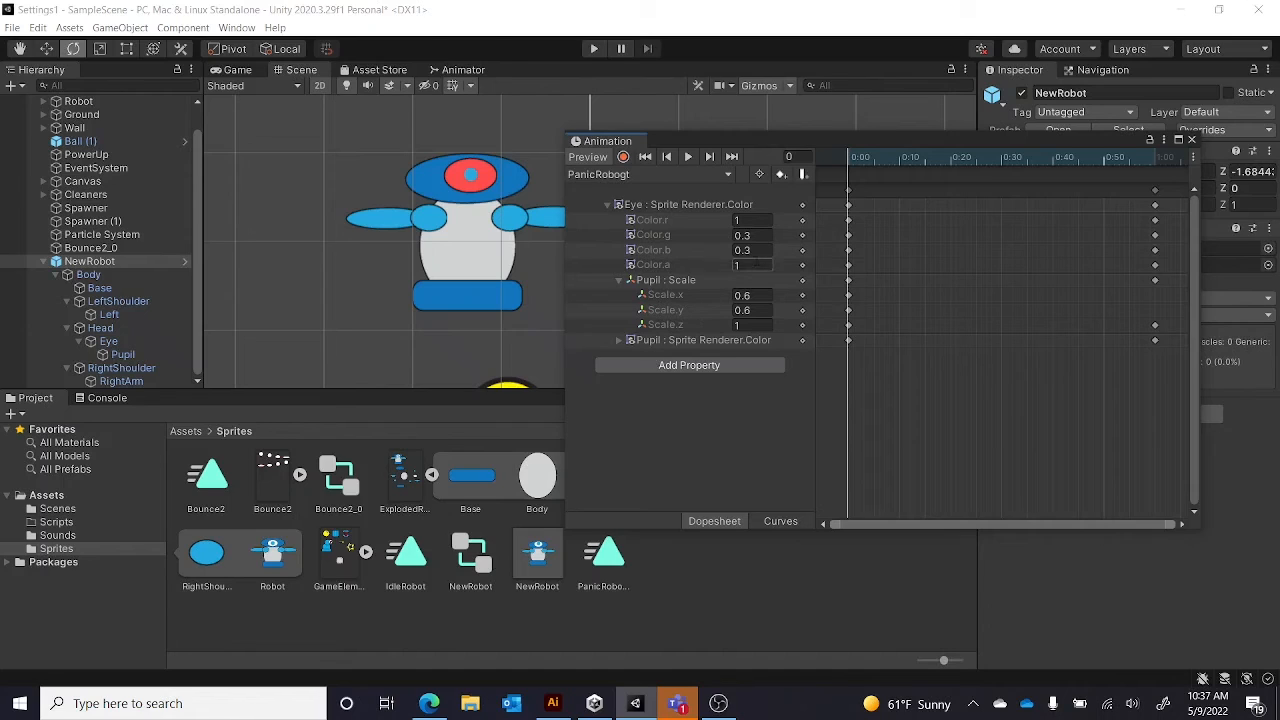
left_click(686, 158)
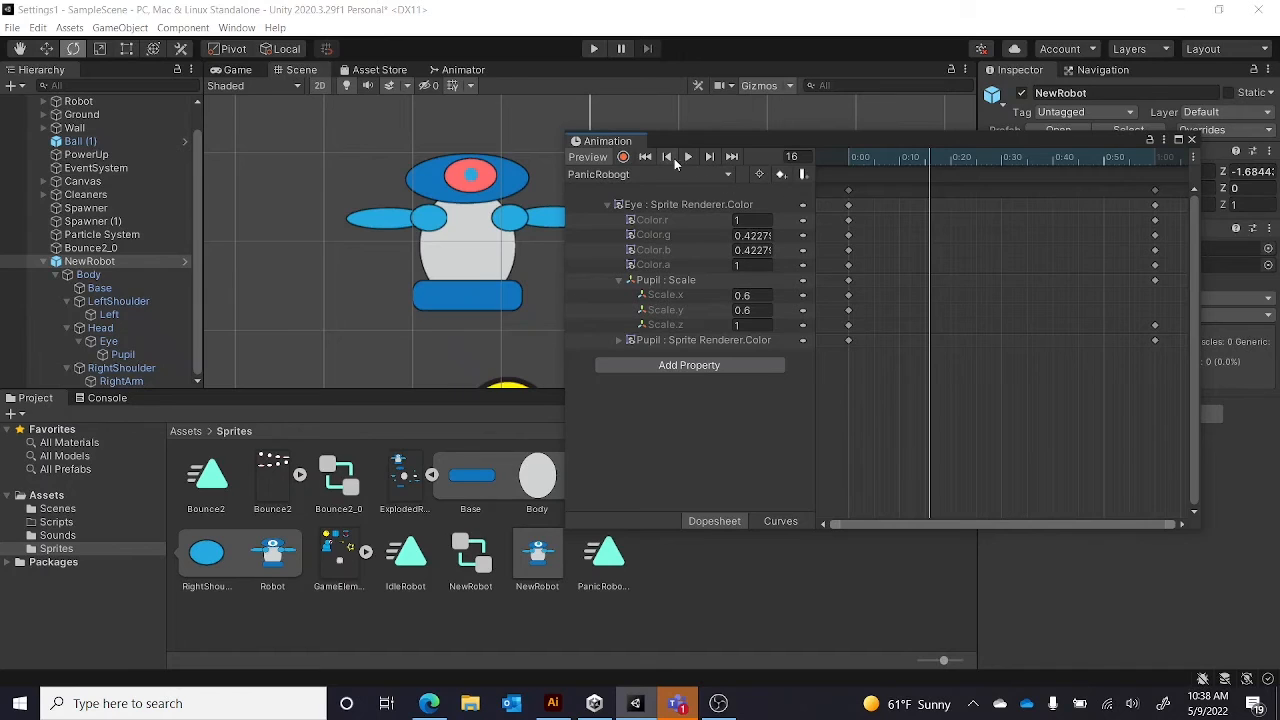
- Set the Eye's Color.g and Color.b back to 1 at frame 0
left_click(668, 157)
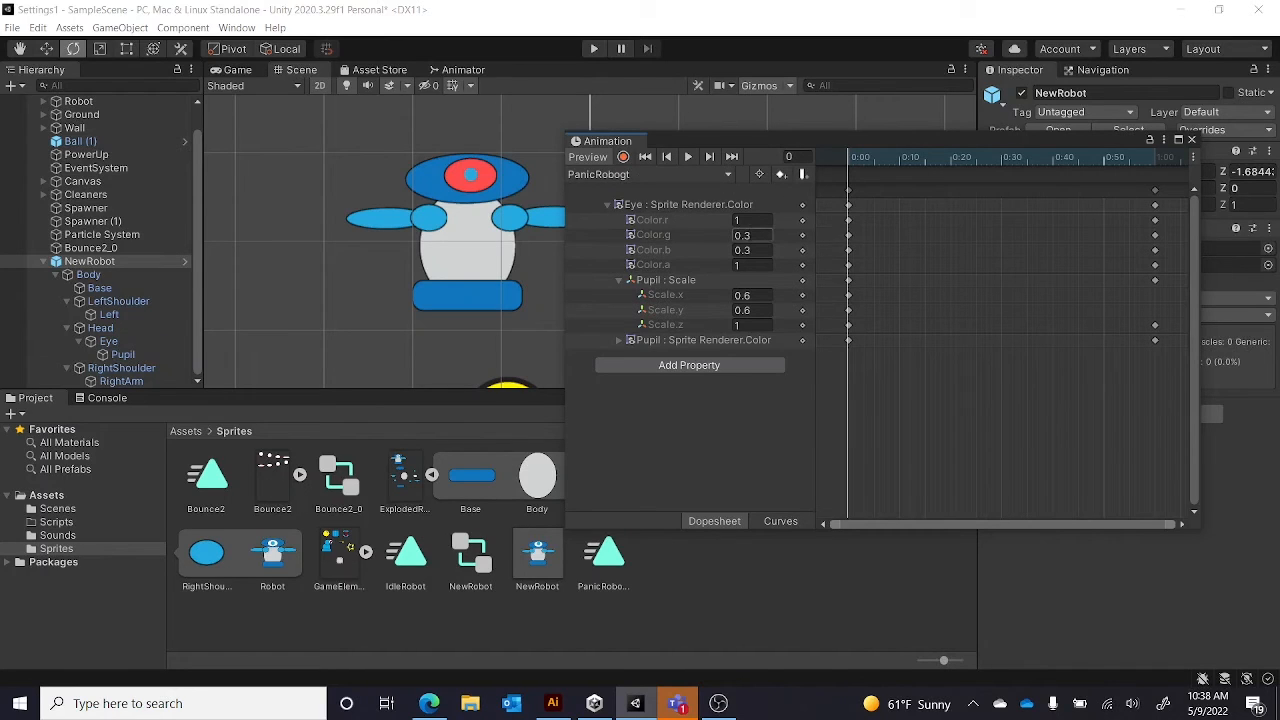
left_click(749, 238)
type("1")
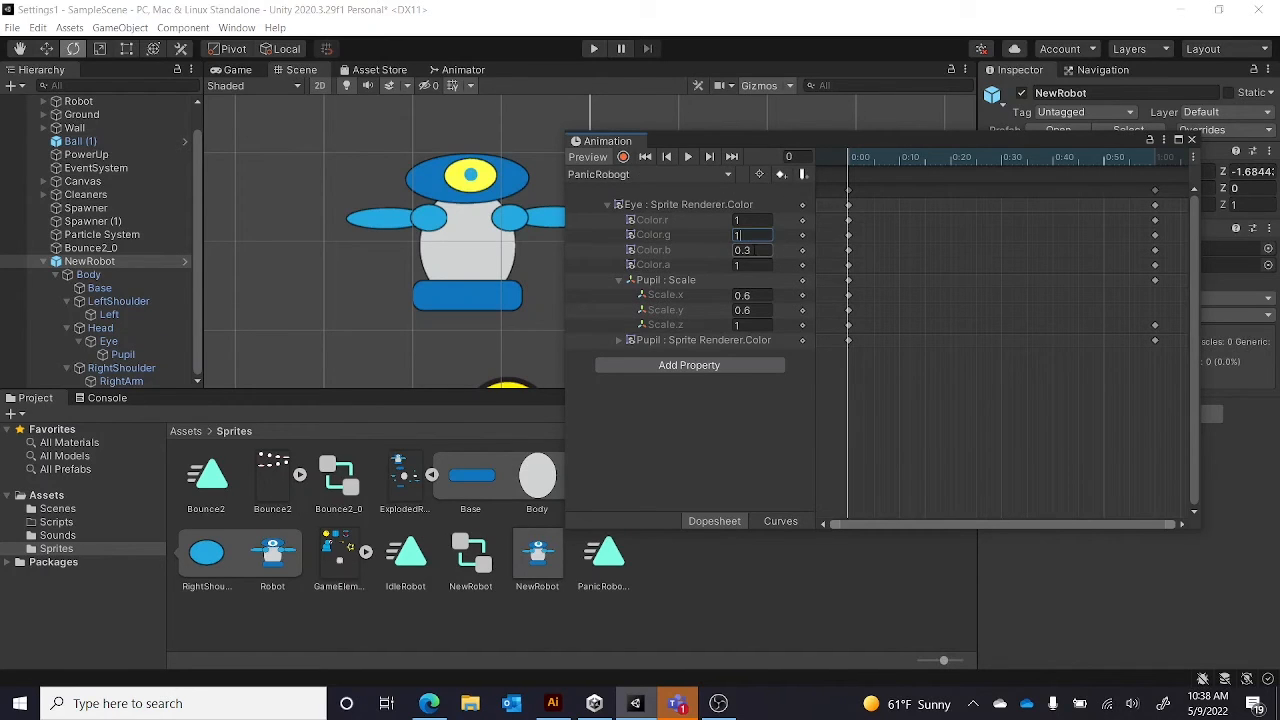
left_click(737, 253)
type("1")
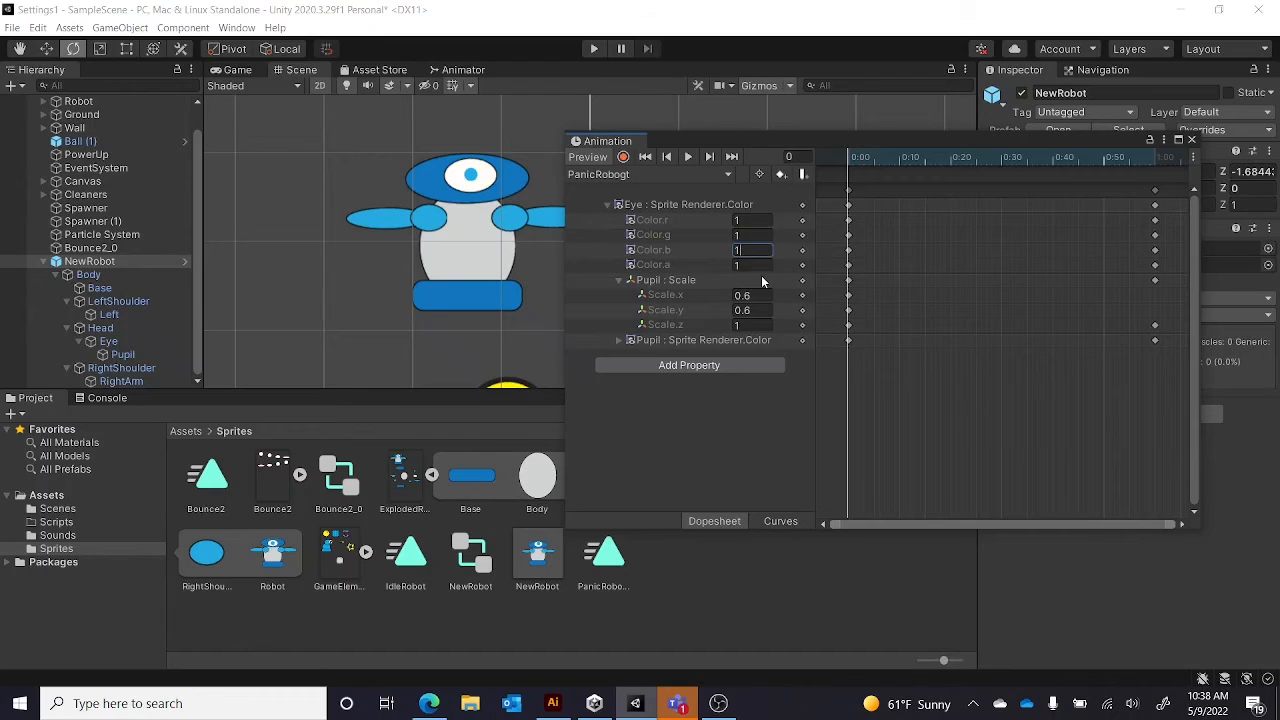
- Add a keyframe for all properties at frame 30, and delete the pupil's Scale keys from it
left_click(1002, 161)
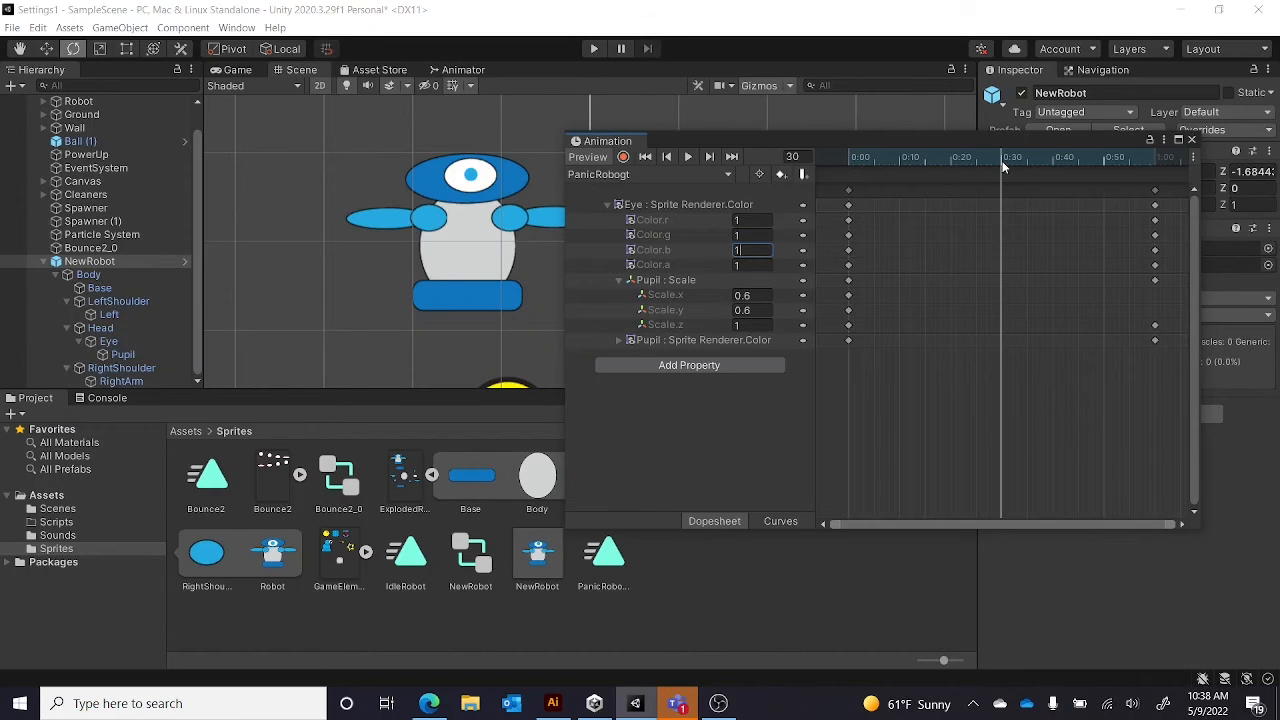
left_click(781, 176)
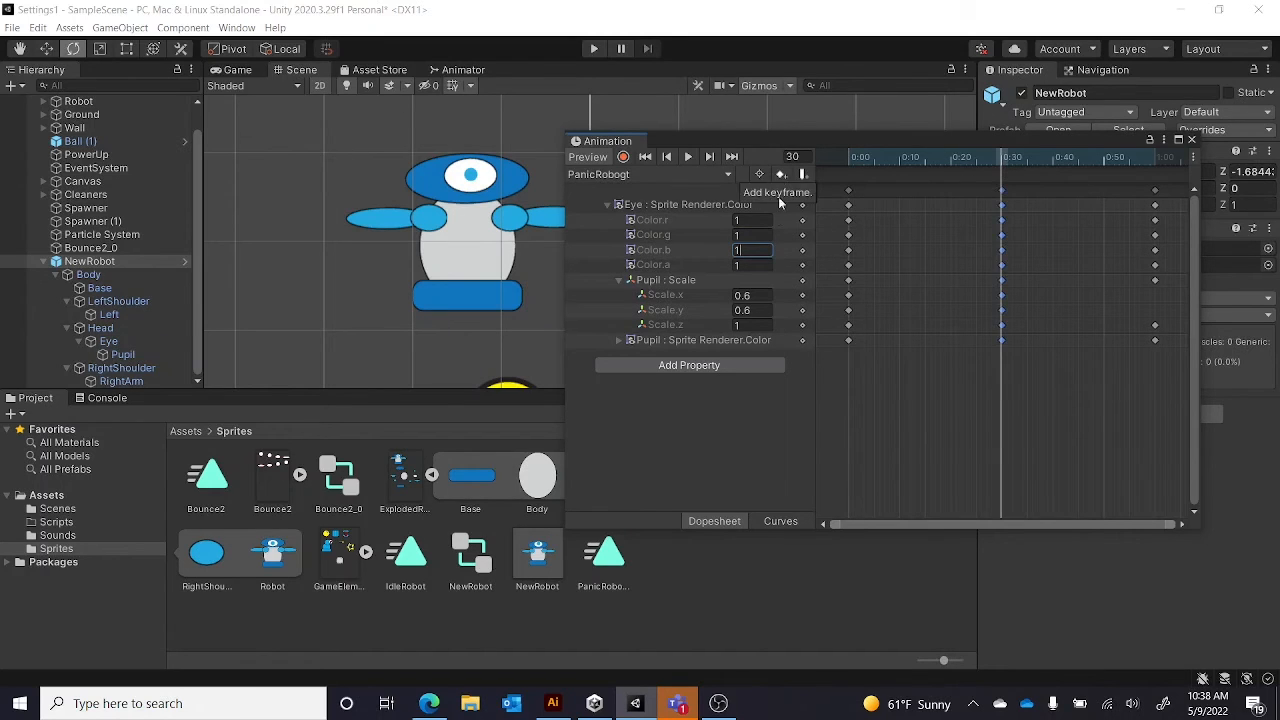
left_click(1002, 282)
left_click(1003, 282)
right_click(1003, 284)
left_click(1040, 304)
- Set the Eye's Color.g and Color.b to 0.3 at frame 30 and preview the clip's playback
left_click(750, 234)
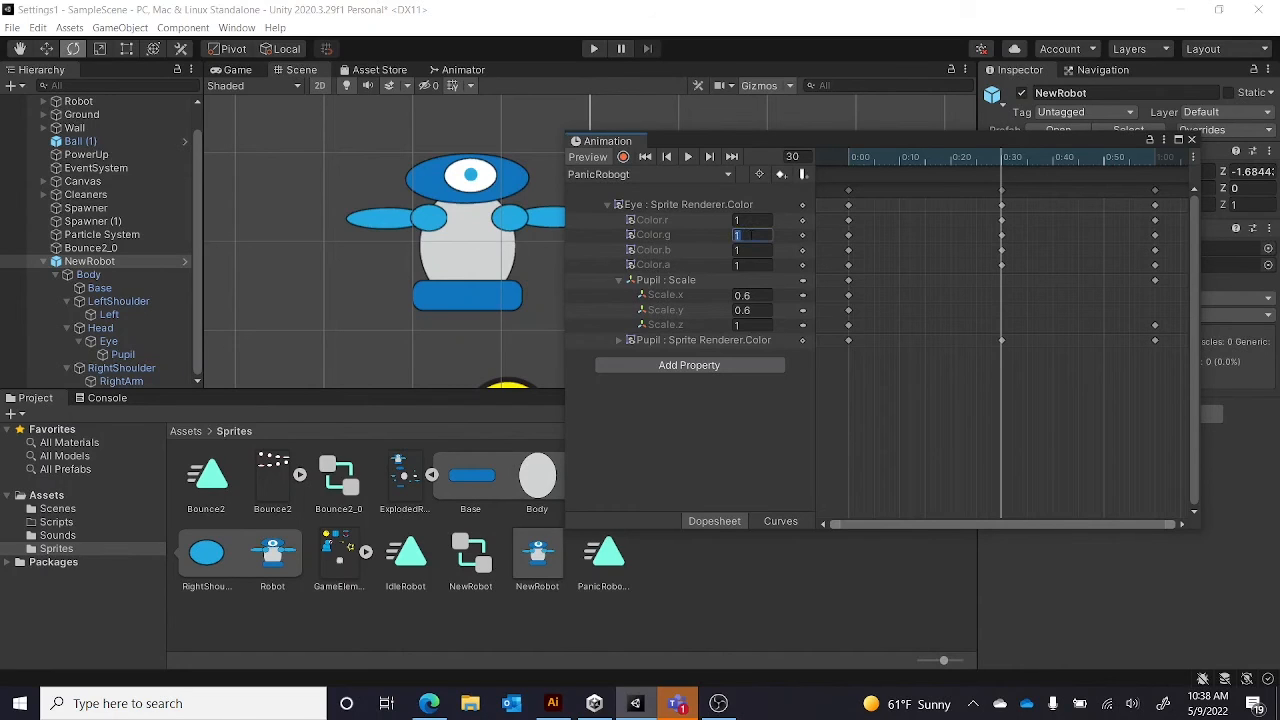
type("0")
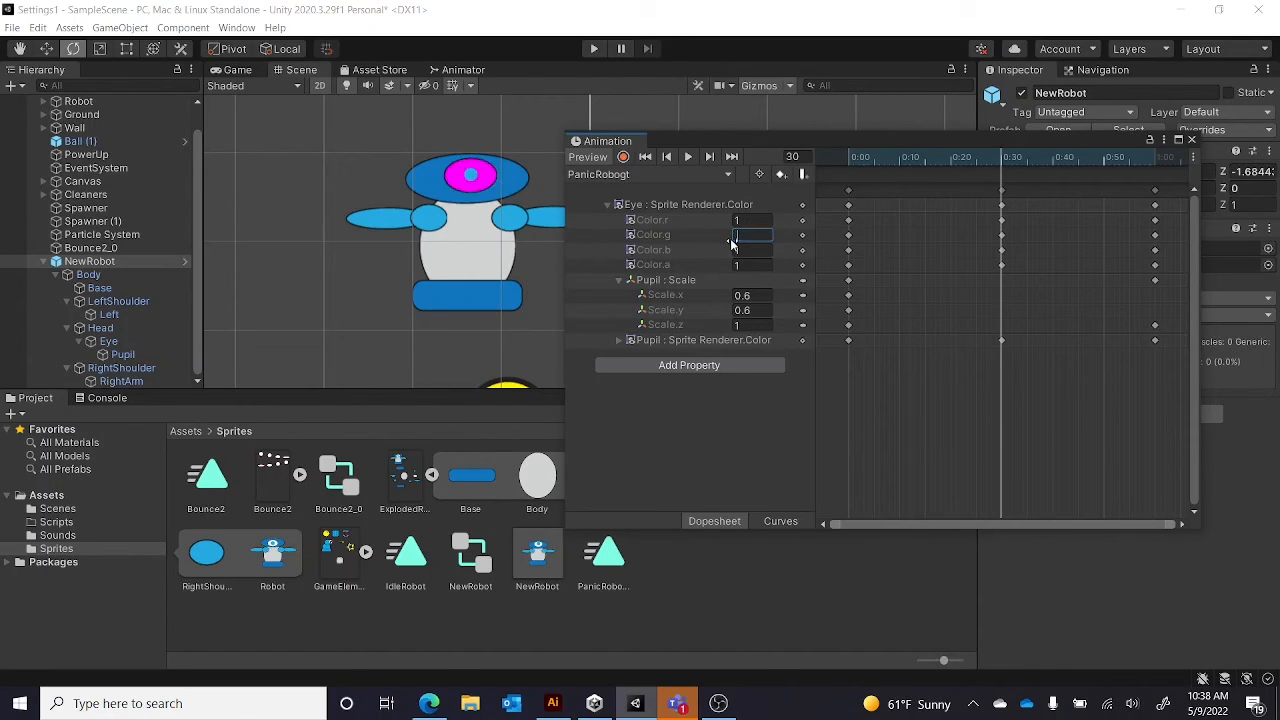
type(".3")
key("BackSpace")
key("BackSpace")
key("BackSpace")
type("0.3")
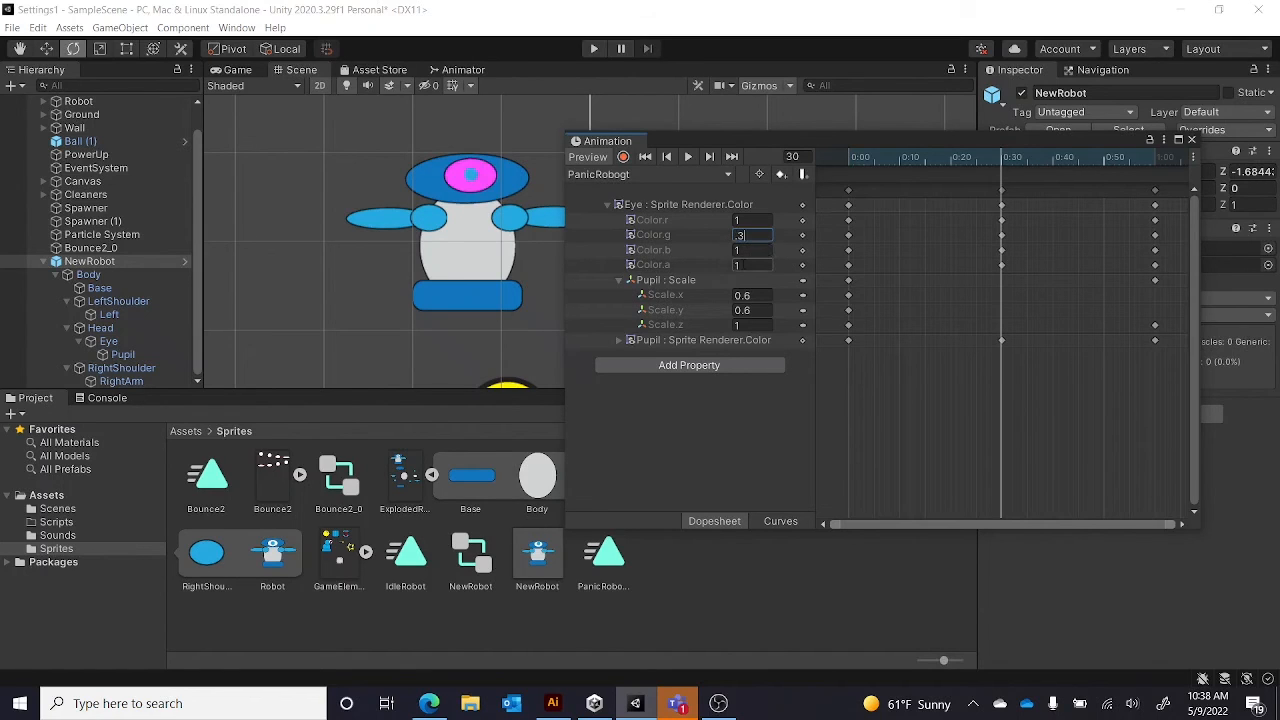
key("Tab")
type("0.3")
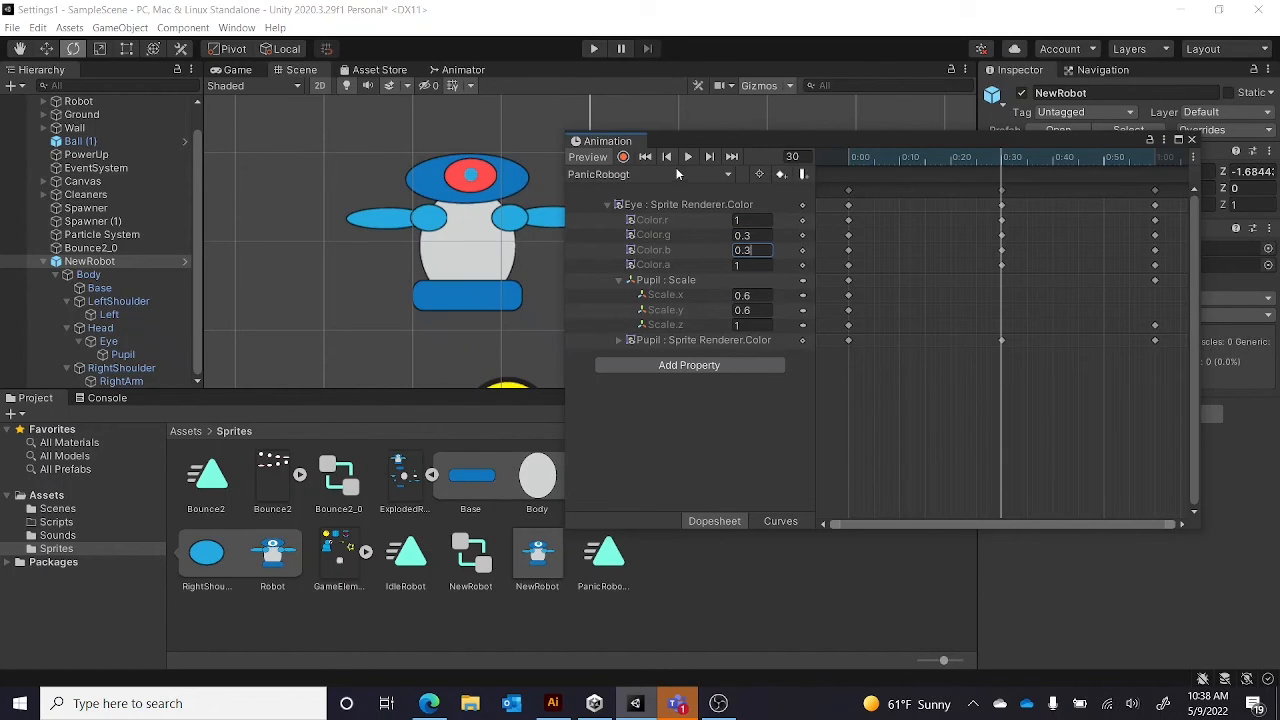
left_click(686, 157)
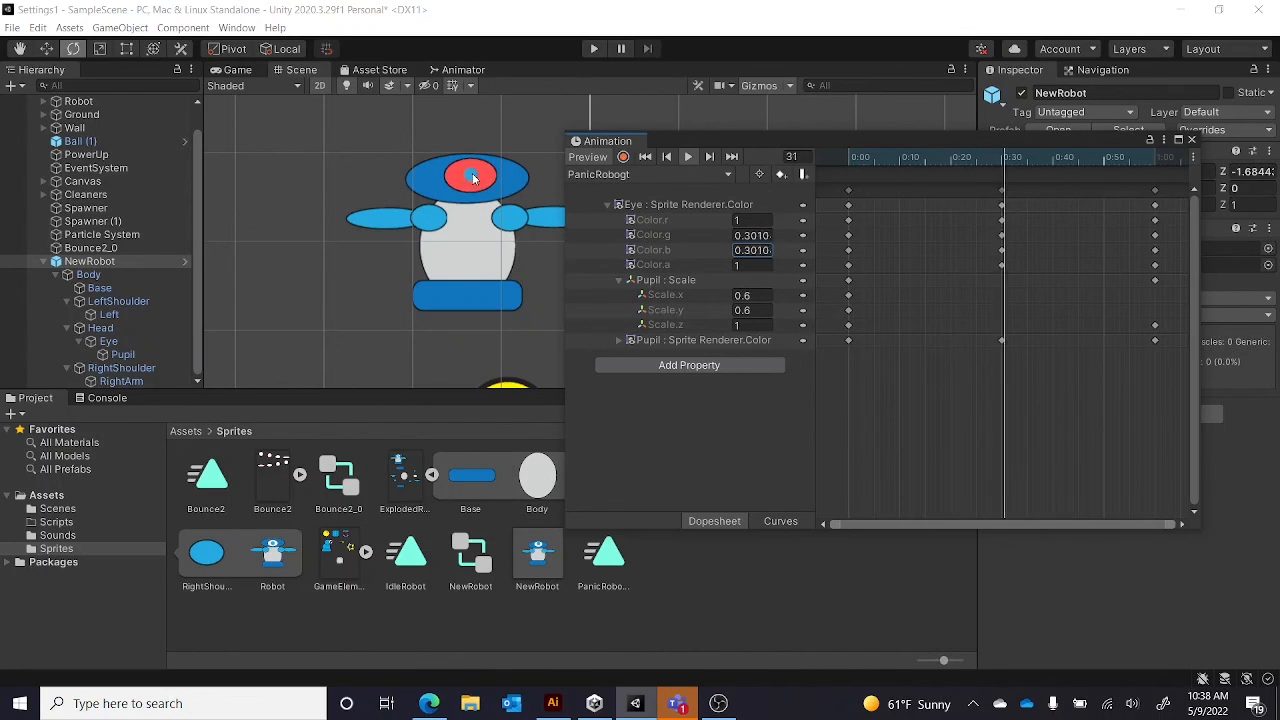
left_click(688, 158)
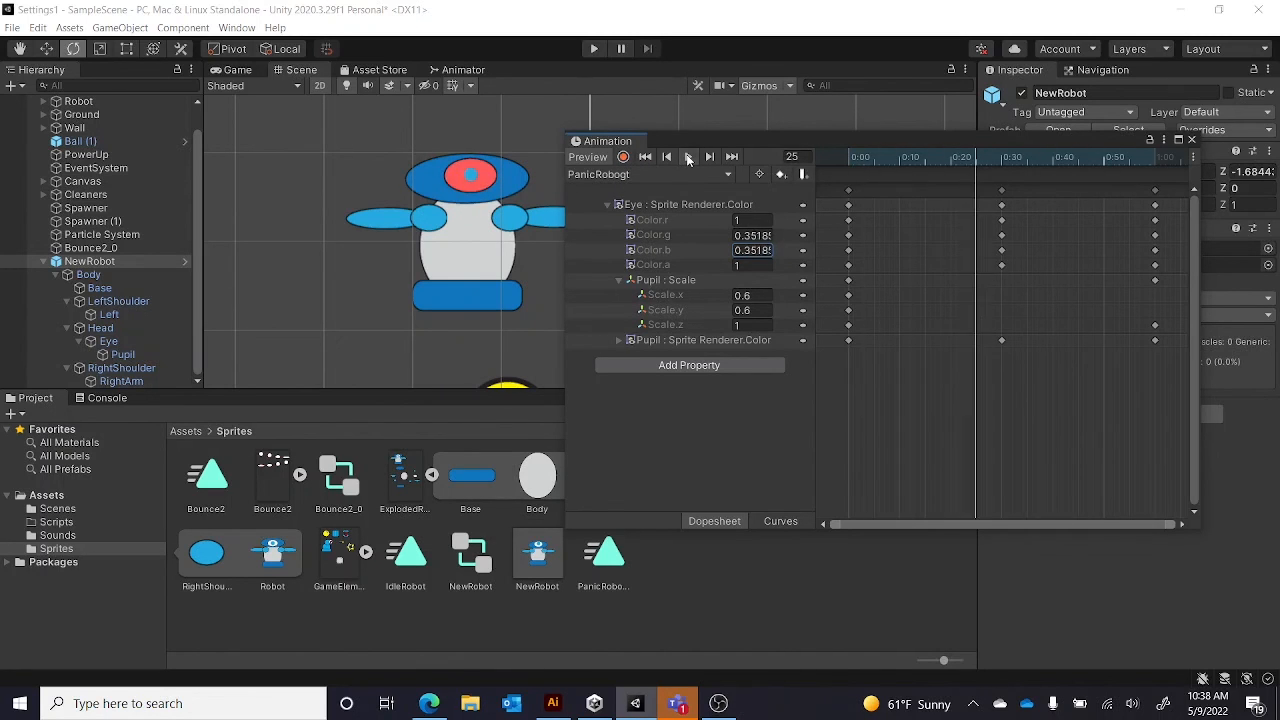
- Set the Pupil's Color.r, Color.g and Color.b to 0 at frame 0
left_click(664, 157)
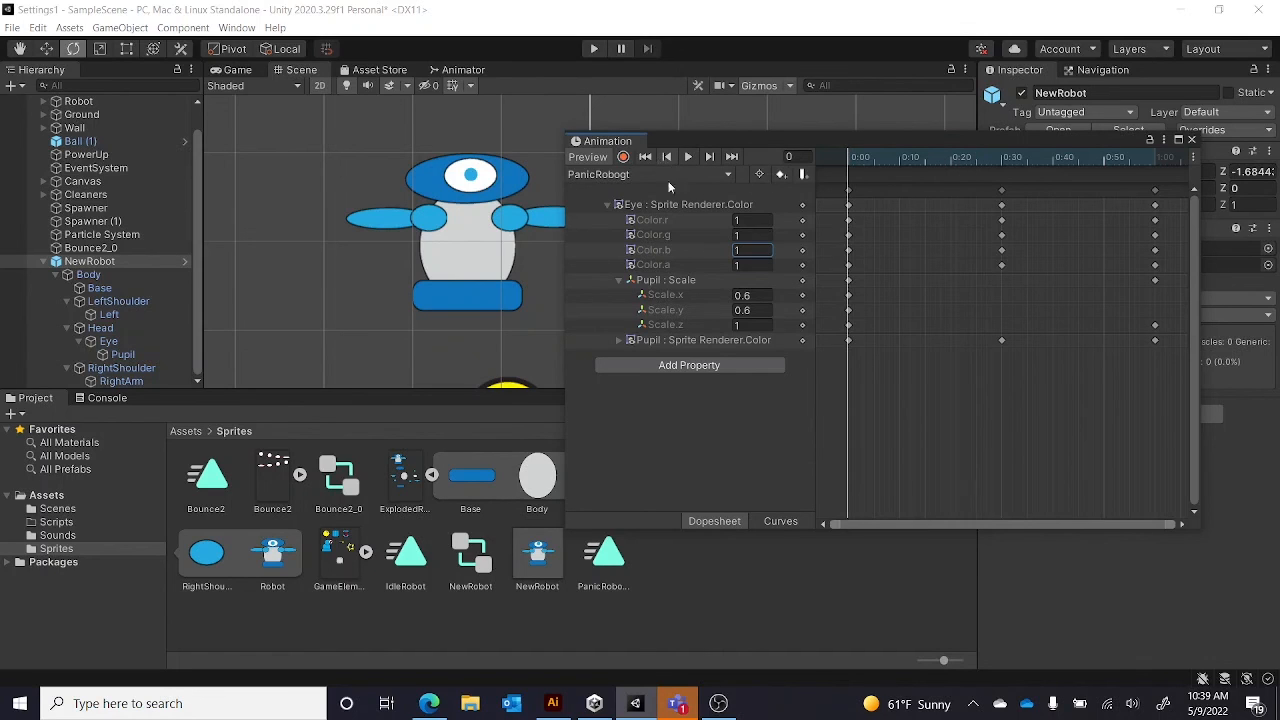
left_click(618, 340)
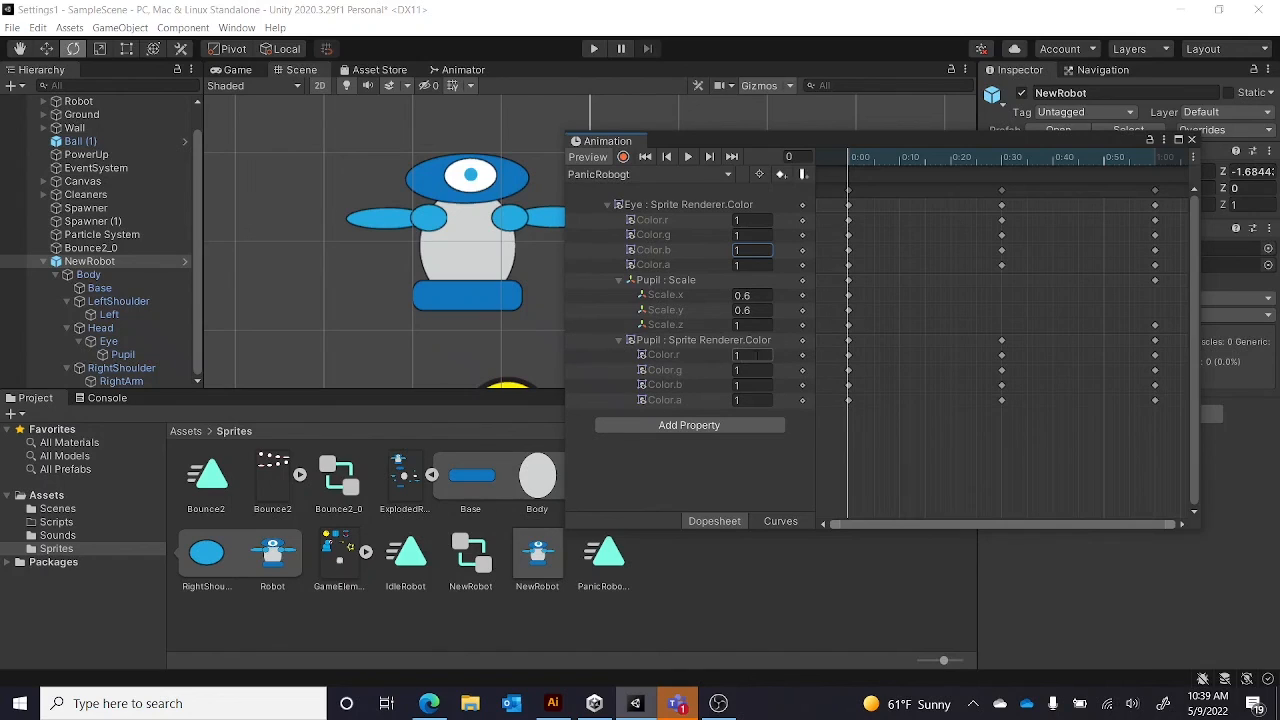
left_click(745, 355)
type("0")
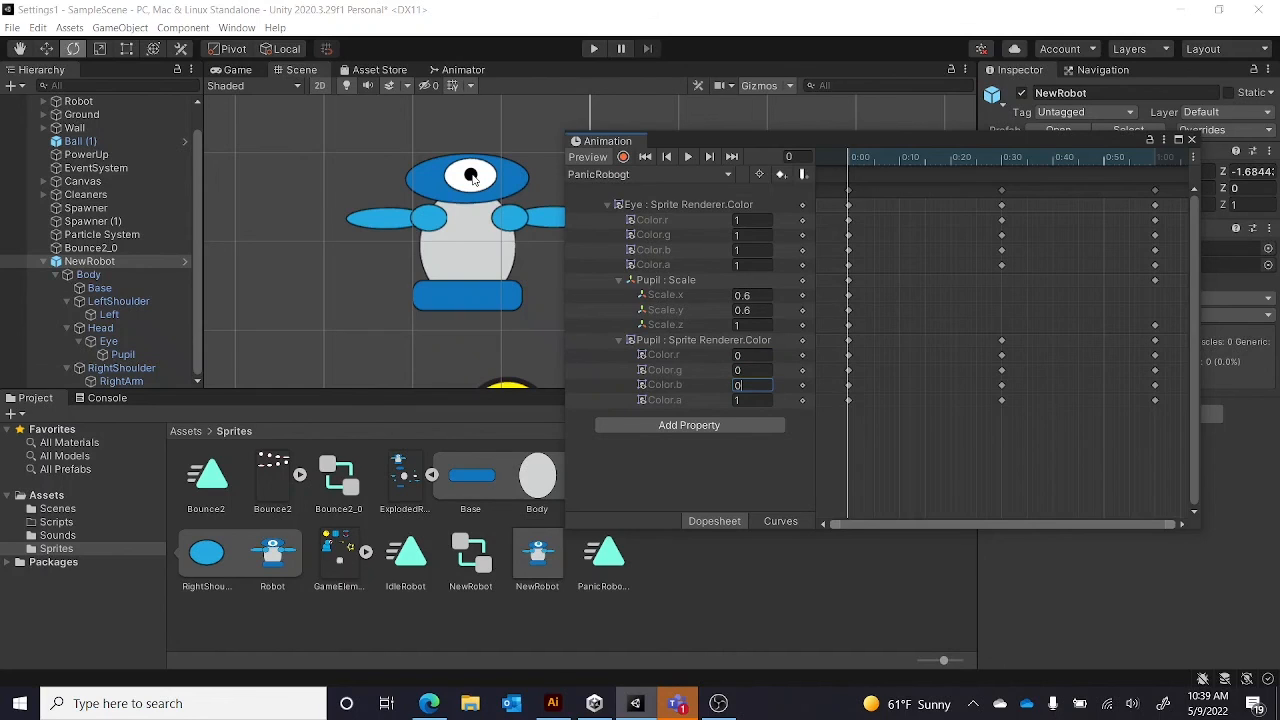
- Delete the Pupil's Sprite Renderer color keys at frames 30 and 60, and preview the clip's playback
left_click(1002, 356)
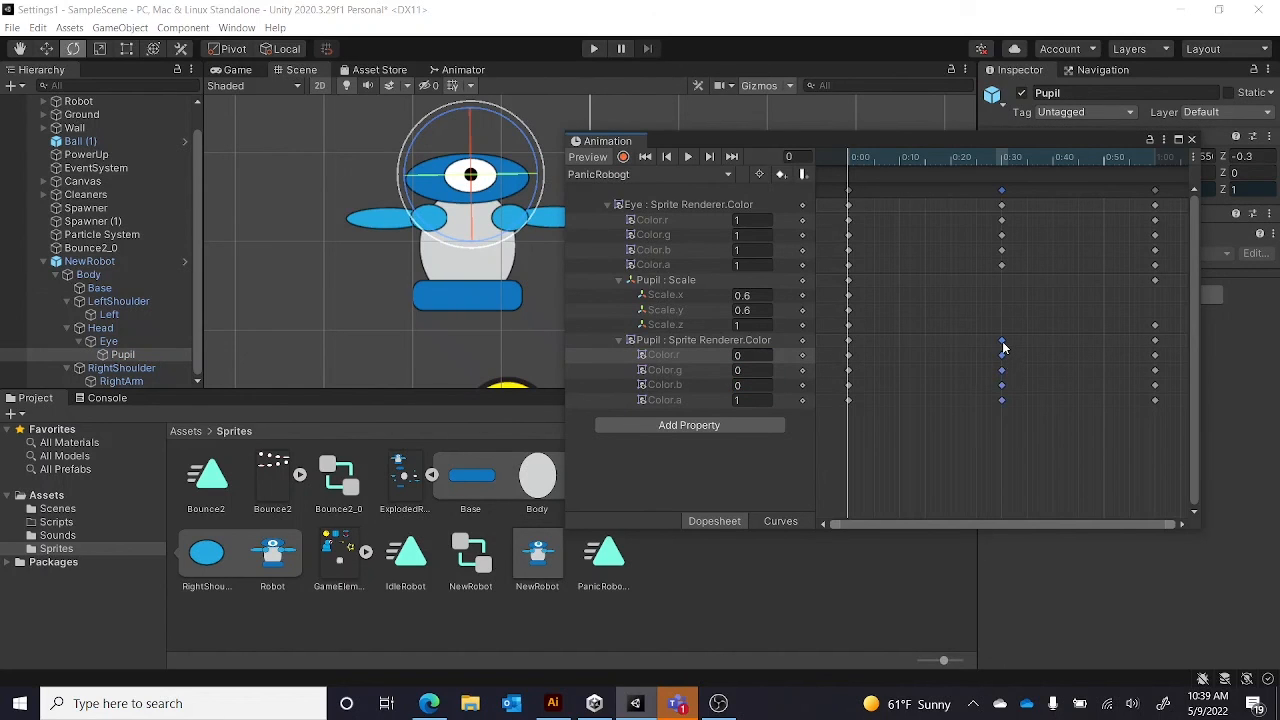
right_click(1004, 347)
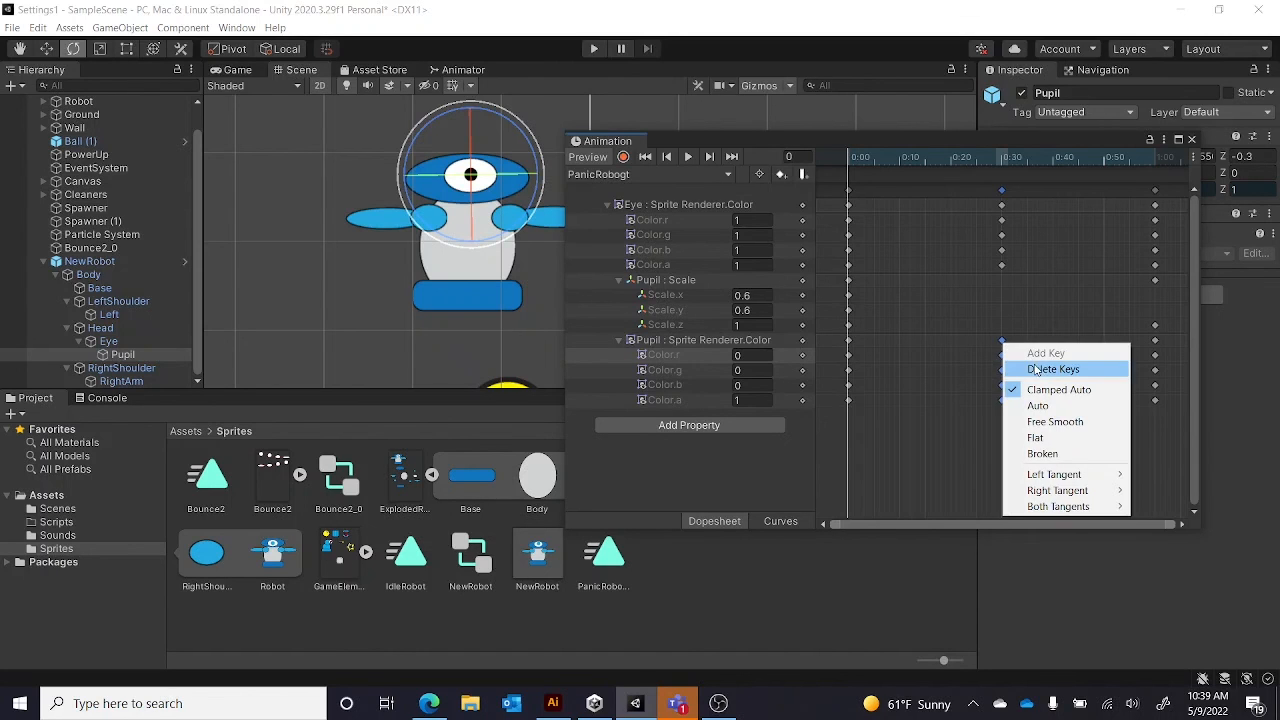
left_click(1037, 366)
left_click(1156, 342)
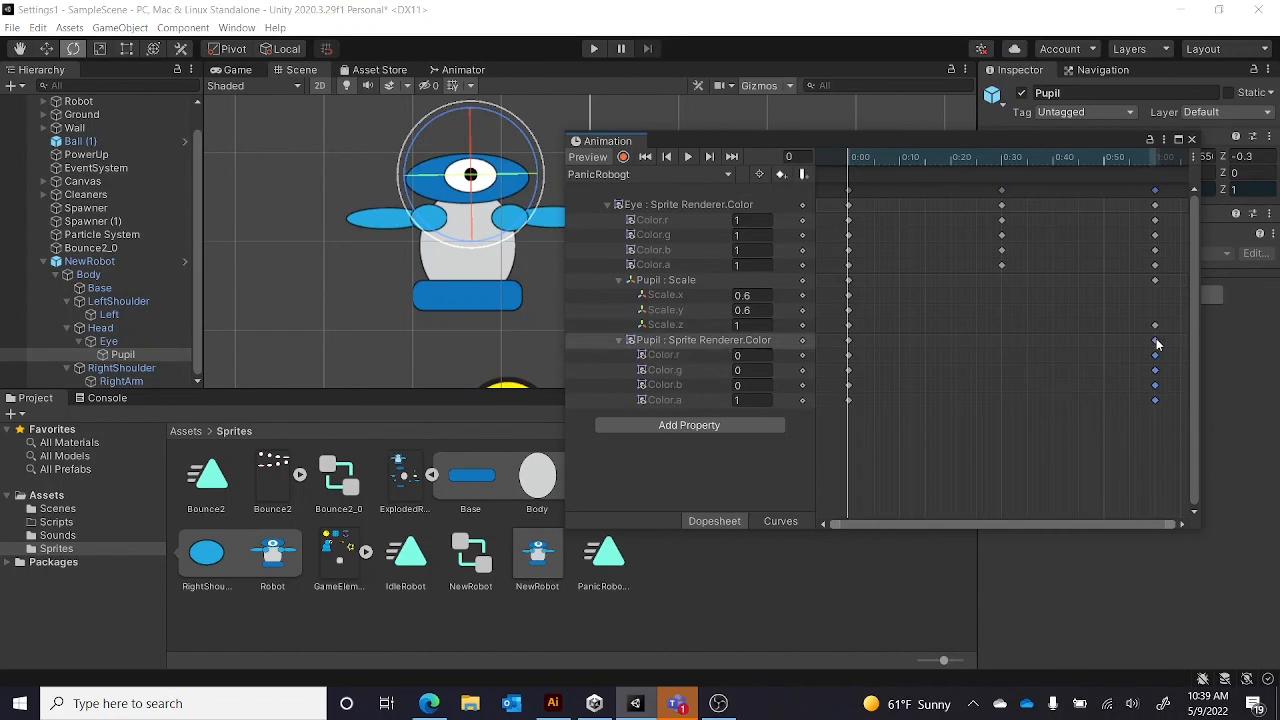
right_click(1157, 344)
left_click(1178, 366)
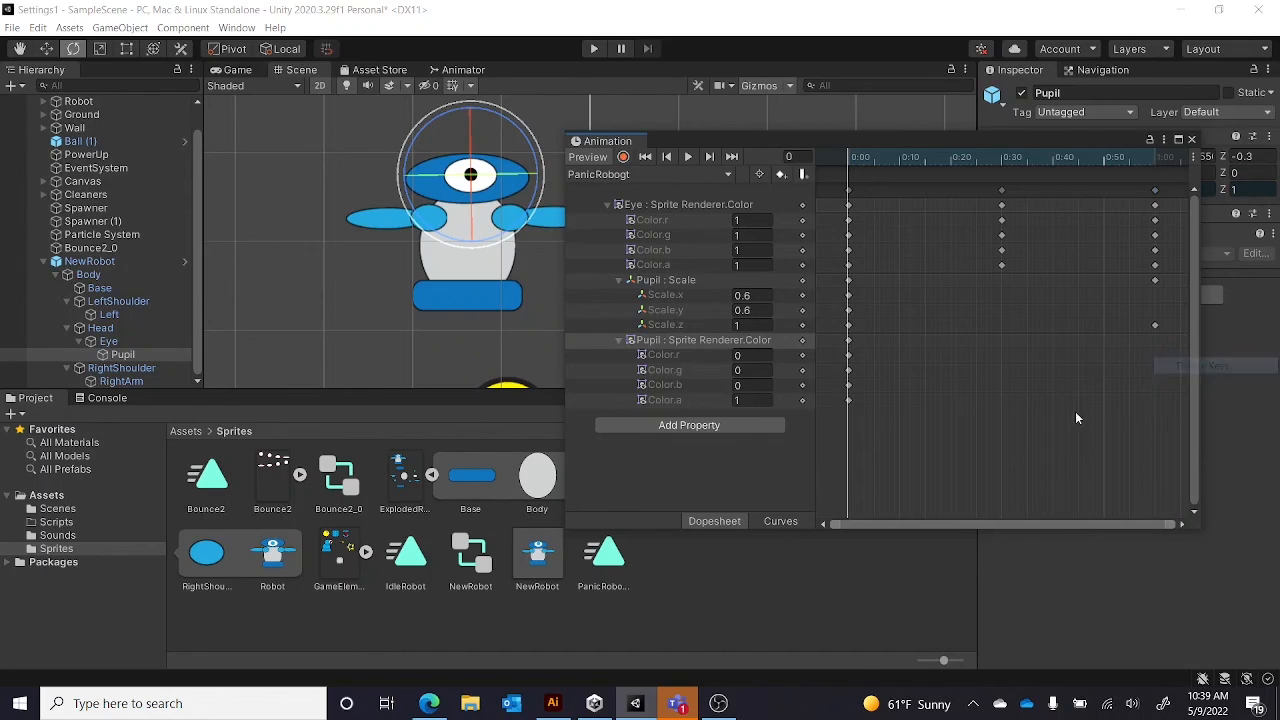
left_click(686, 157)
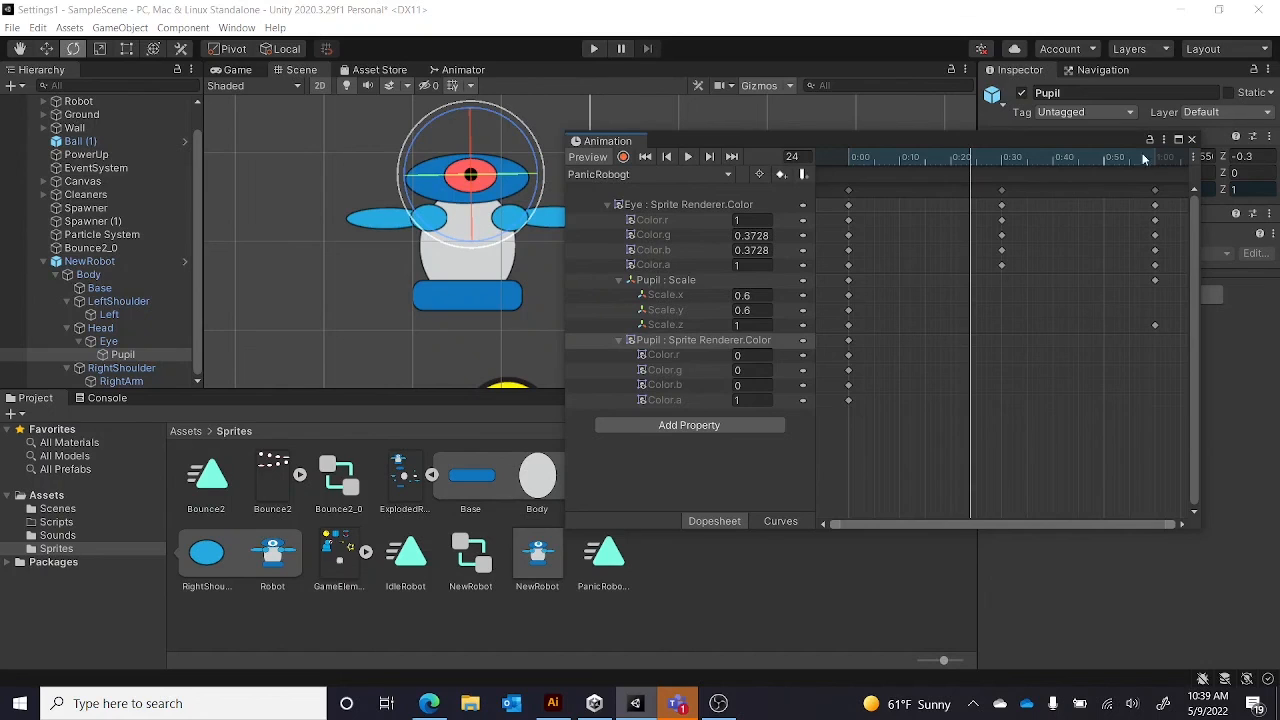
- Close the Animation window and view the settings of the PanicRobogt and IdleRobot clips in turn
left_click(1192, 140)
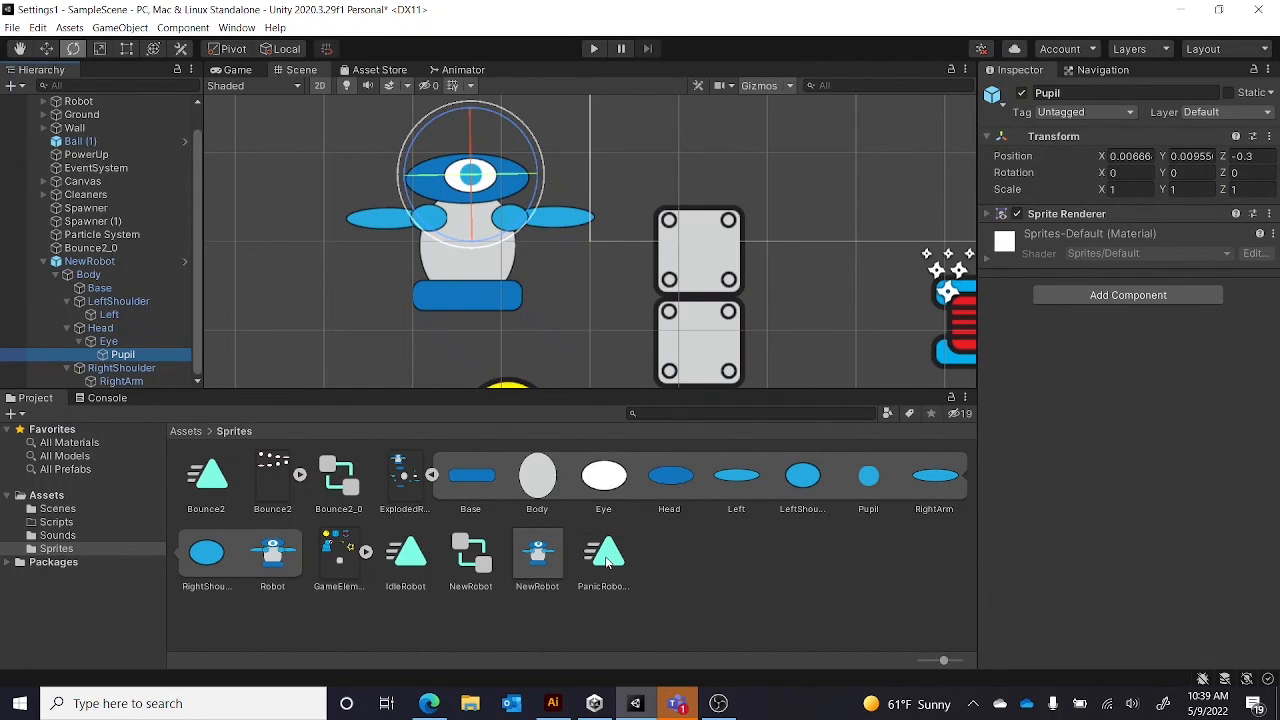
left_click(603, 556)
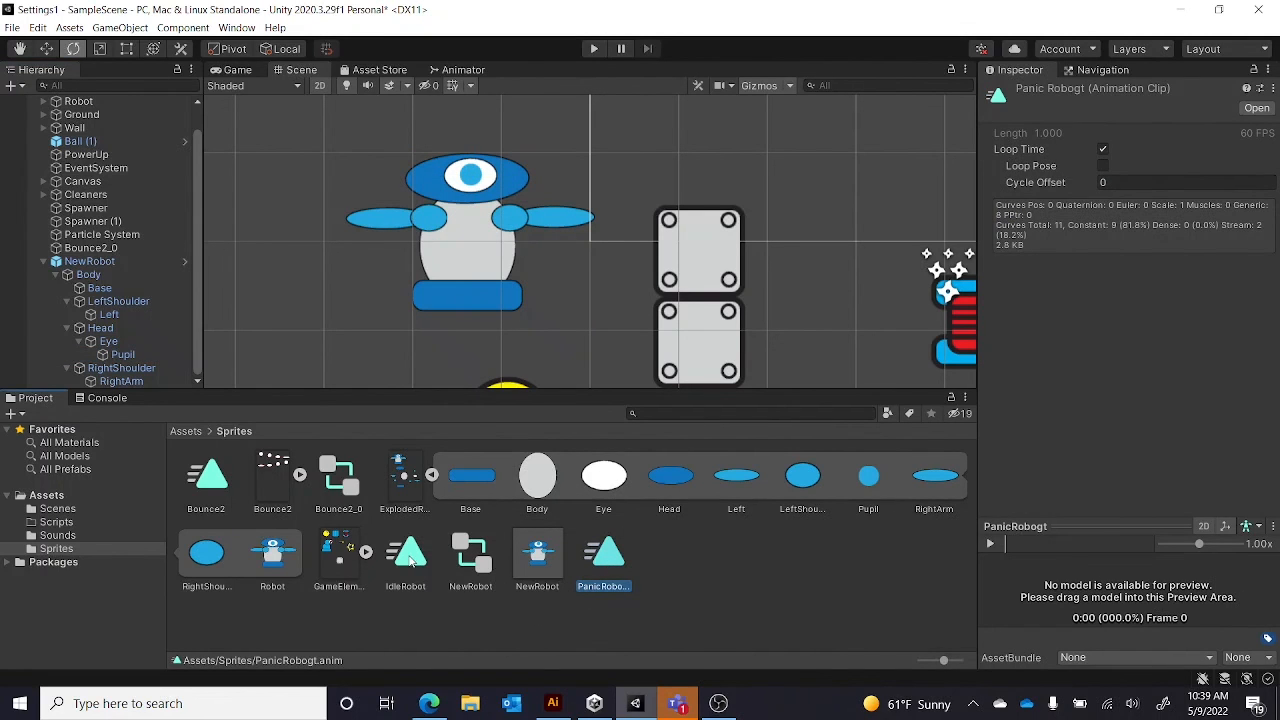
left_click(407, 556)
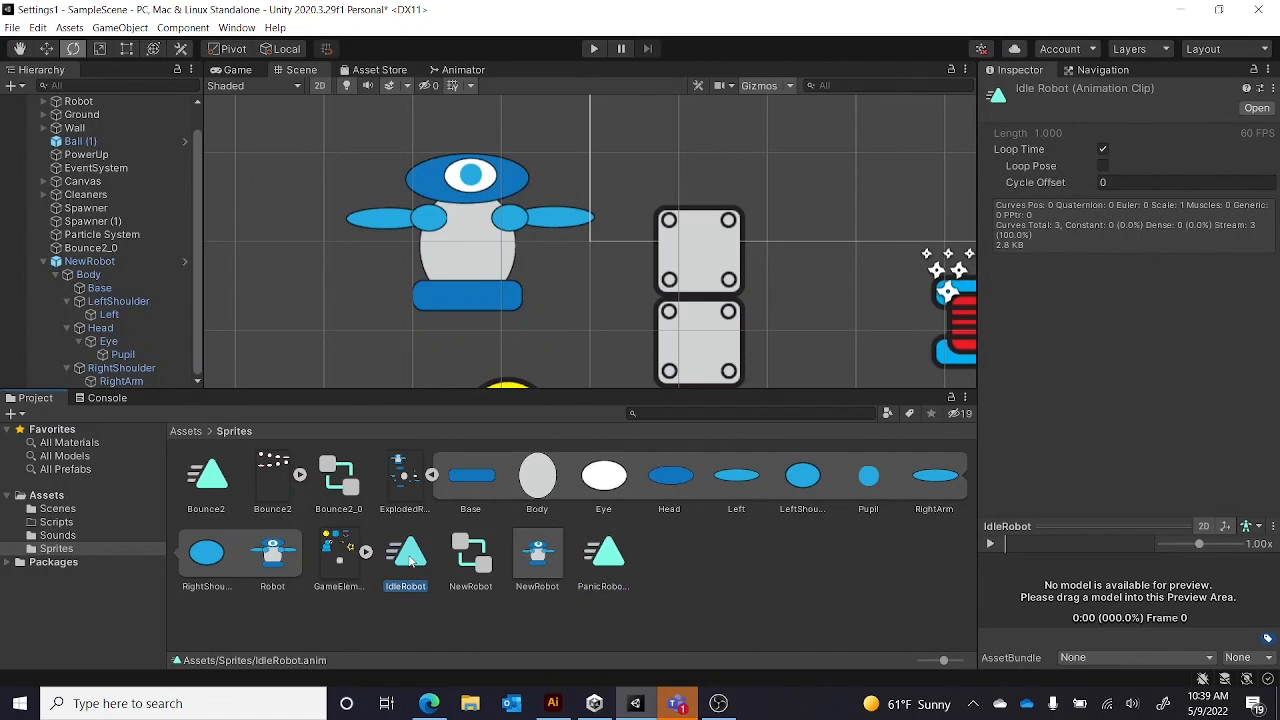